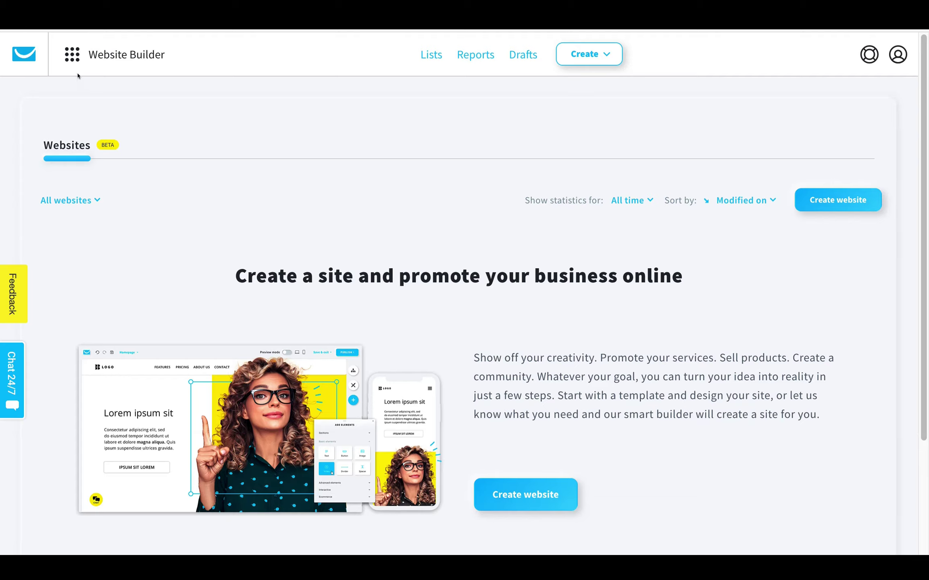
Start creating a new website from a ready-made template and dismiss the template introduction
{"action": "left_click", "coordinate": [77, 60]}
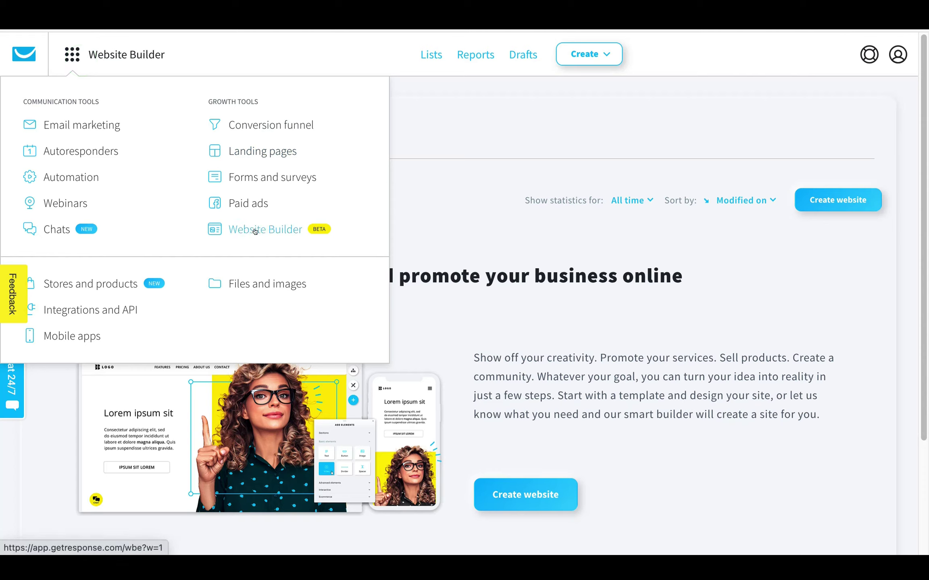
{"action": "left_click", "coordinate": [450, 205]}
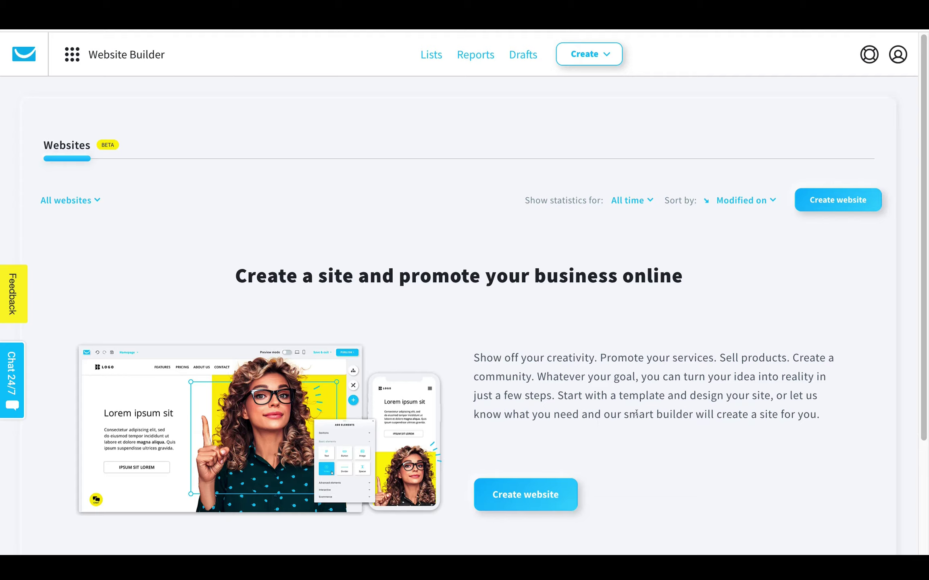
{"action": "left_click", "coordinate": [526, 494]}
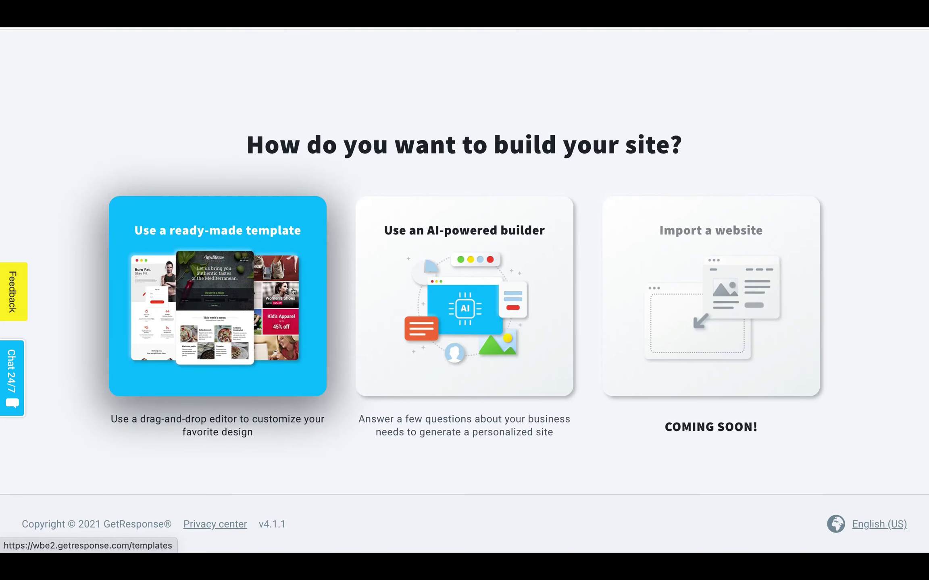
{"action": "left_click", "coordinate": [245, 233]}
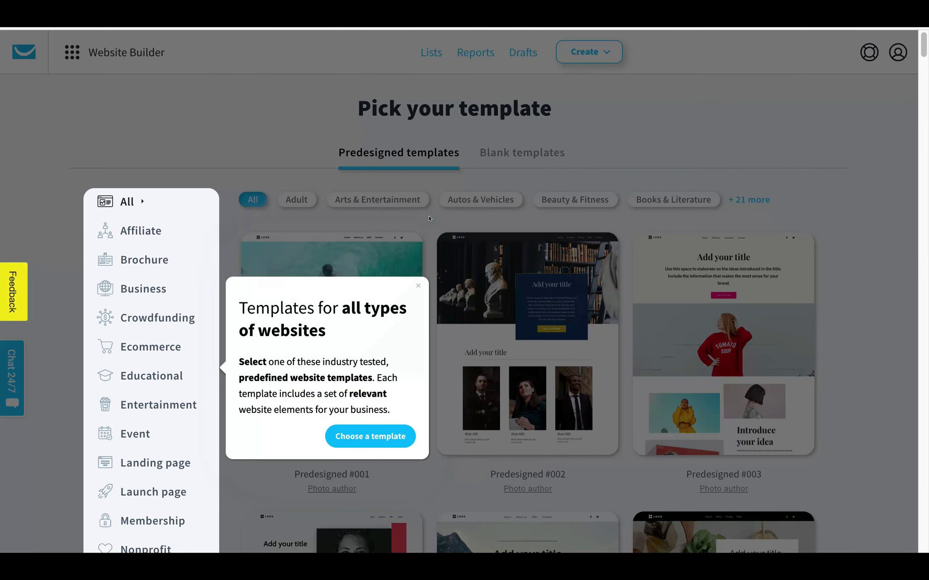
{"action": "left_click", "coordinate": [417, 286]}
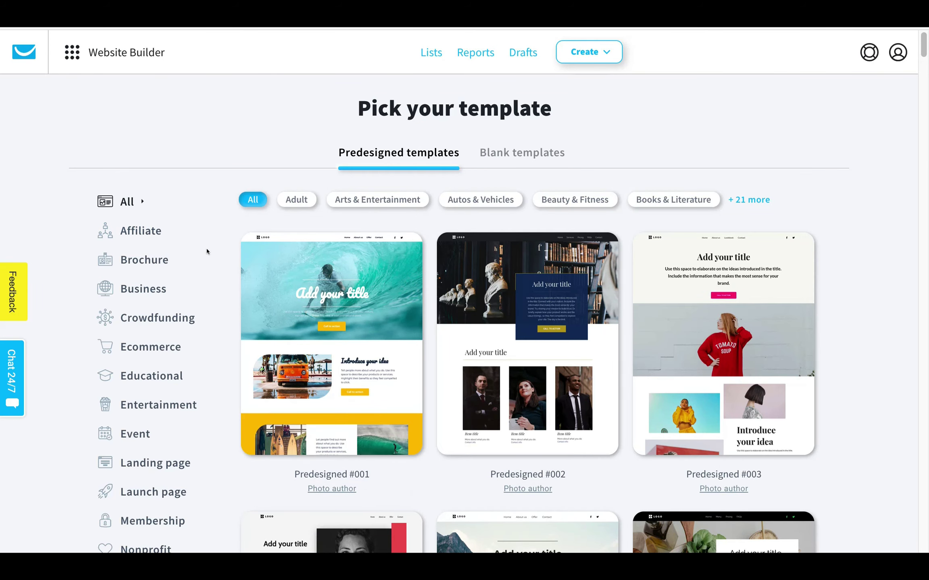
Browse the predesigned templates across all categories
{"action": "scroll", "coordinate": [182, 271], "scroll_direction": "down", "scroll_amount": 2}
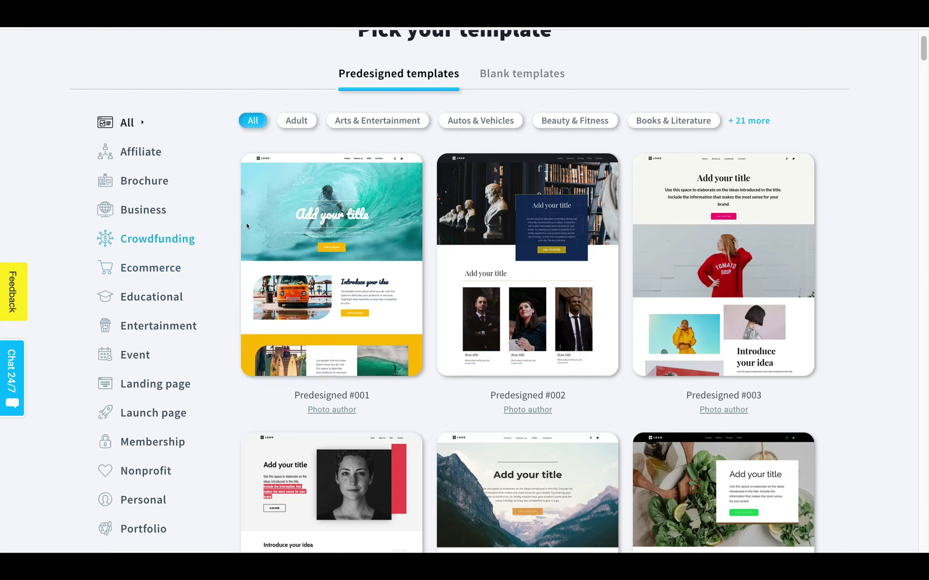
{"action": "mouse_move", "coordinate": [248, 265]}
{"action": "scroll", "coordinate": [475, 304], "scroll_direction": "down", "scroll_amount": 15}
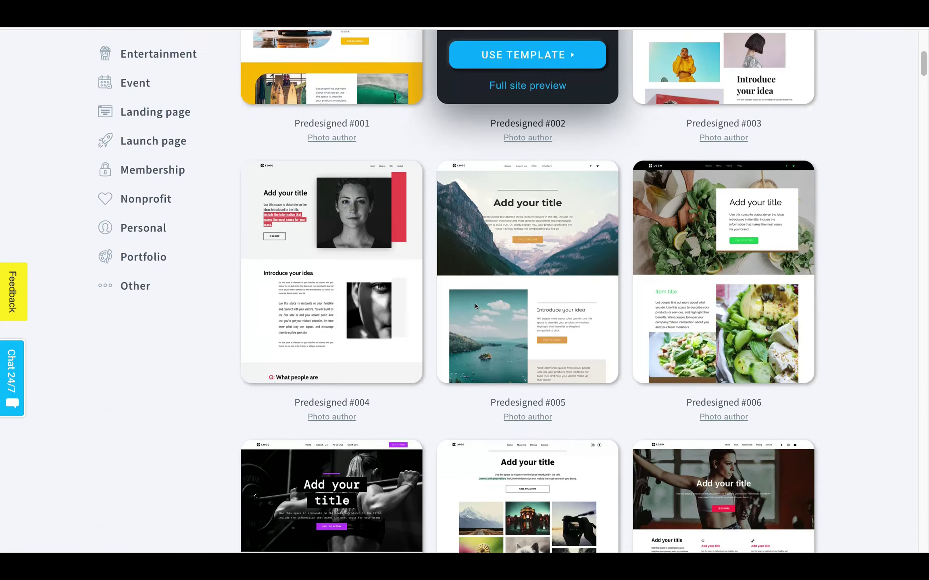
{"action": "scroll", "coordinate": [475, 304], "scroll_direction": "down", "scroll_amount": 20}
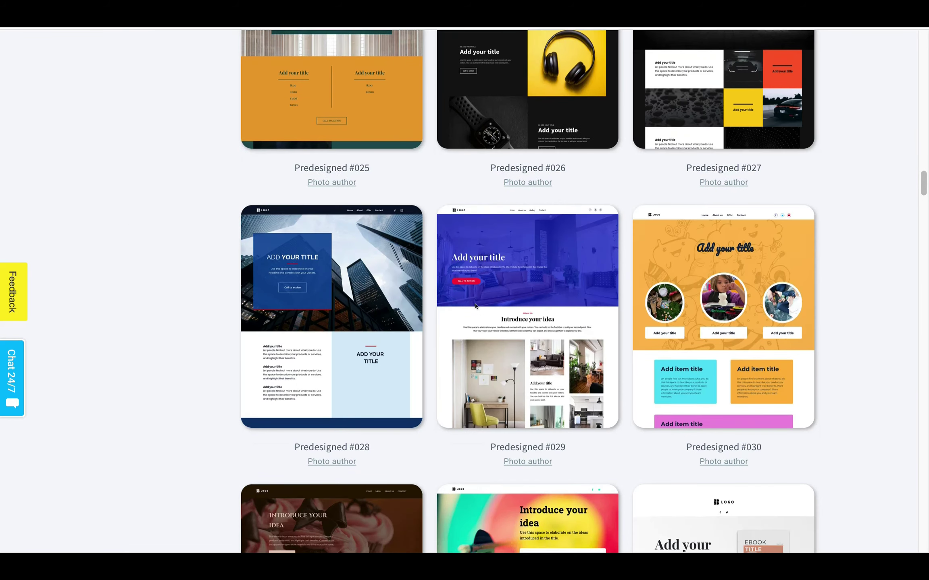
{"action": "scroll", "coordinate": [475, 307], "scroll_direction": "down", "scroll_amount": 10}
{"action": "scroll", "coordinate": [473, 307], "scroll_direction": "up", "scroll_amount": 20}
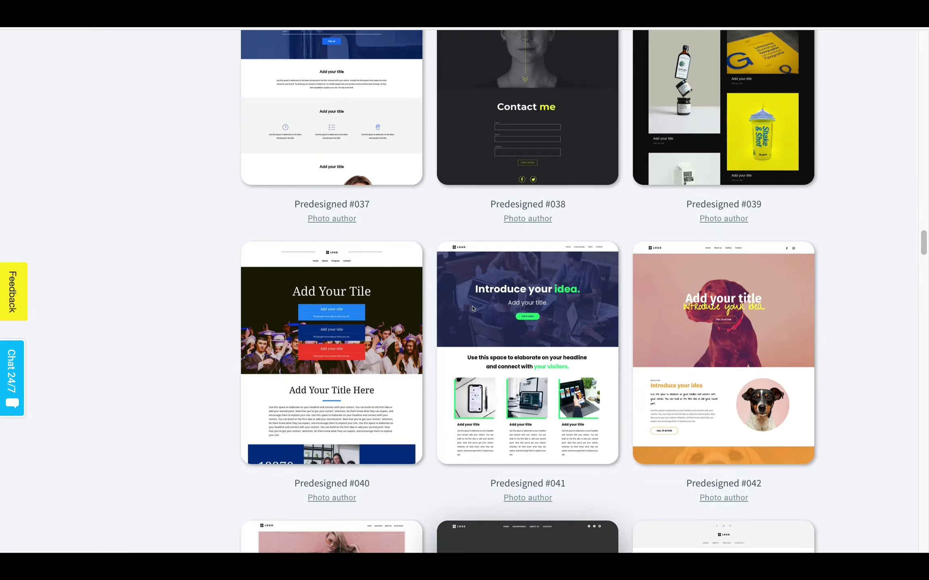
{"action": "scroll", "coordinate": [472, 309], "scroll_direction": "up", "scroll_amount": 20}
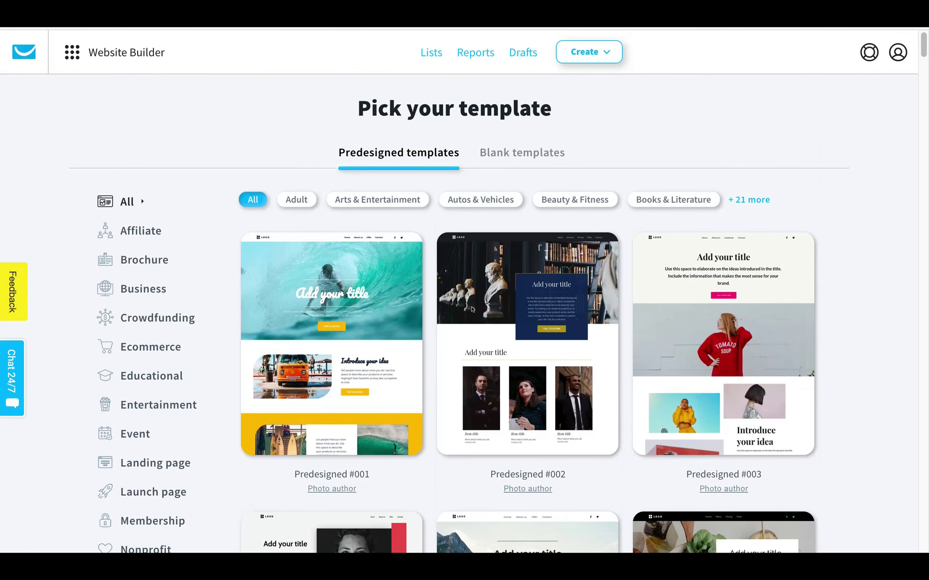
Filter the predesigned templates to the Affiliate category and look through the designs
{"action": "left_click", "coordinate": [143, 230]}
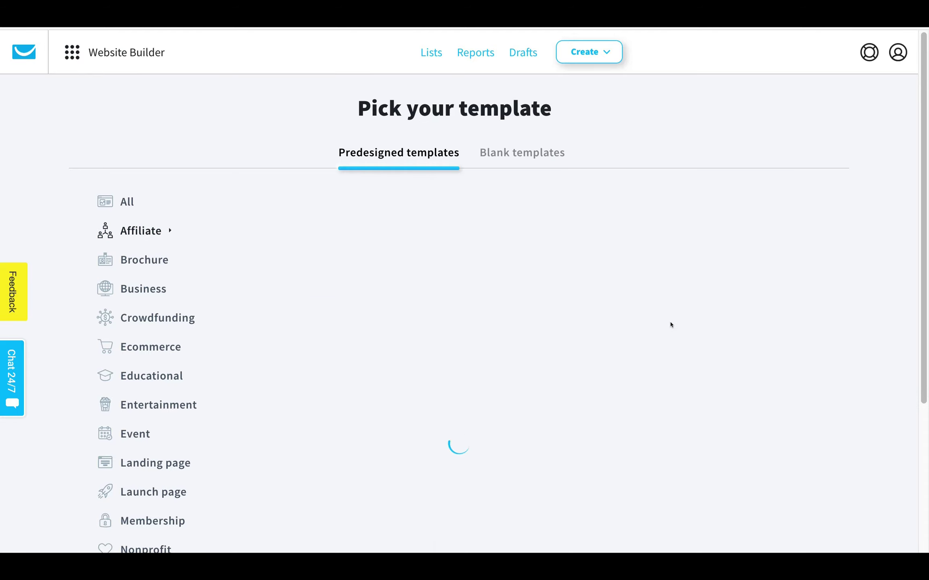
{"action": "scroll", "coordinate": [869, 307], "scroll_direction": "down", "scroll_amount": 10}
{"action": "scroll", "coordinate": [870, 307], "scroll_direction": "up", "scroll_amount": 10}
{"action": "scroll", "coordinate": [659, 302], "scroll_direction": "down", "scroll_amount": 10}
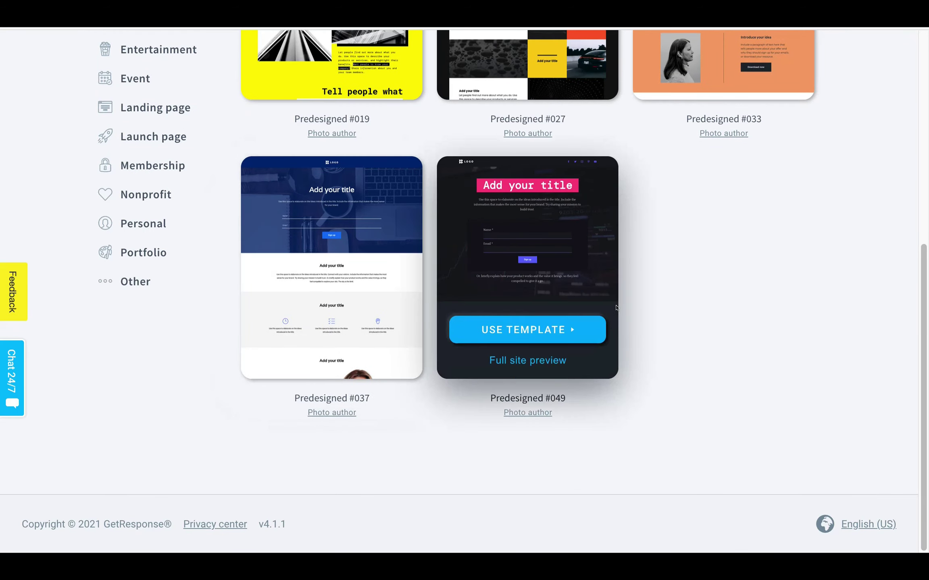
{"action": "scroll", "coordinate": [103, 66], "scroll_direction": "up", "scroll_amount": 3}
{"action": "scroll", "coordinate": [758, 373], "scroll_direction": "up", "scroll_amount": 3}
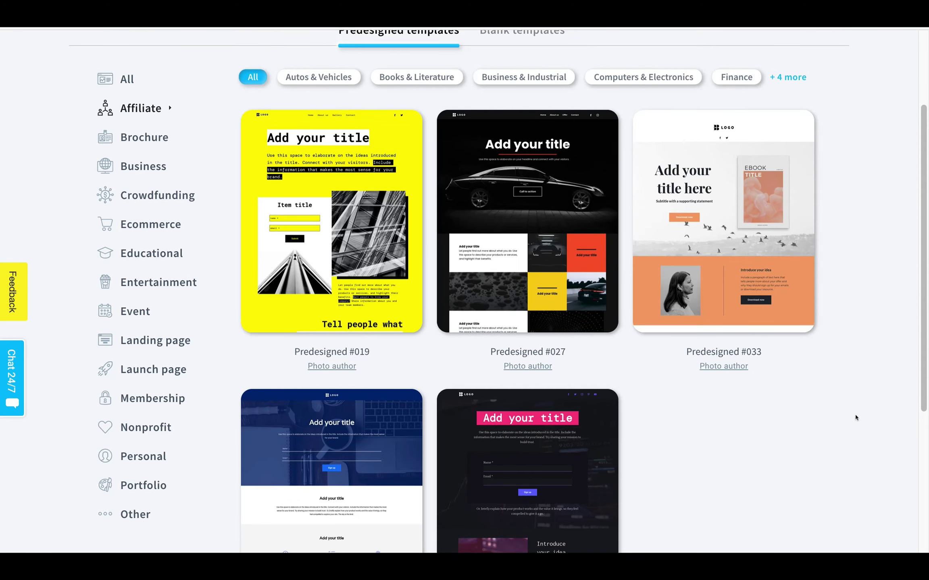
{"action": "scroll", "coordinate": [855, 418], "scroll_direction": "up", "scroll_amount": 3}
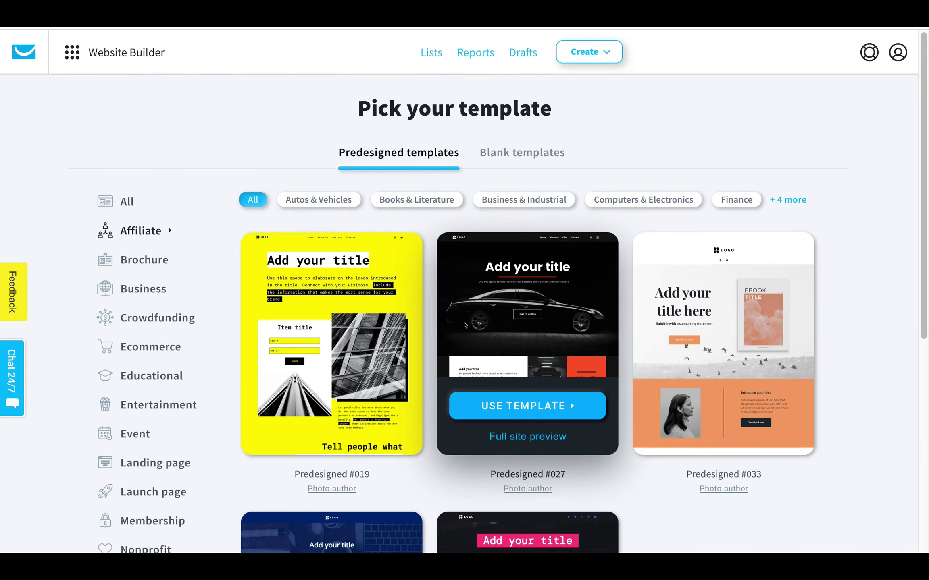
Look through the available blank templates
{"action": "left_click", "coordinate": [522, 152]}
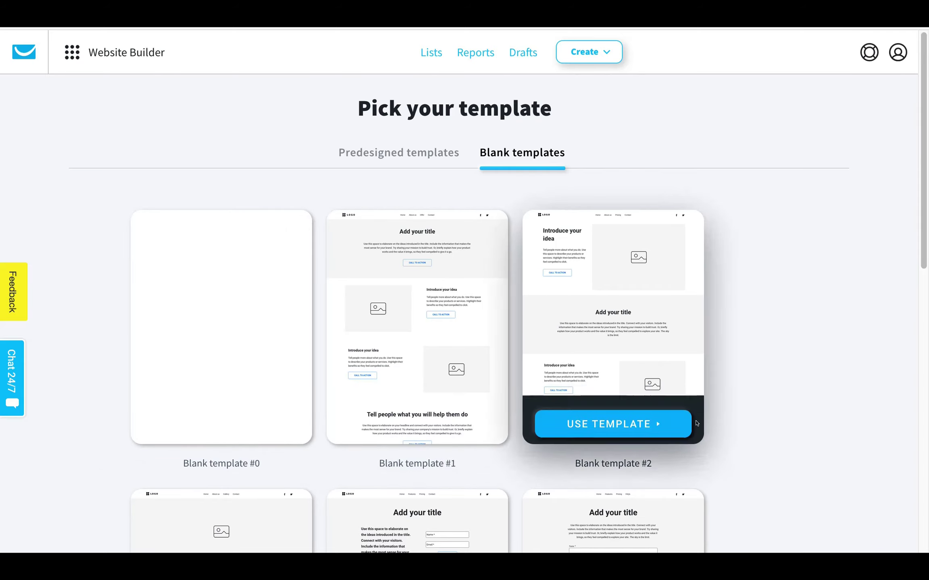
{"action": "scroll", "coordinate": [604, 403], "scroll_direction": "down", "scroll_amount": 6}
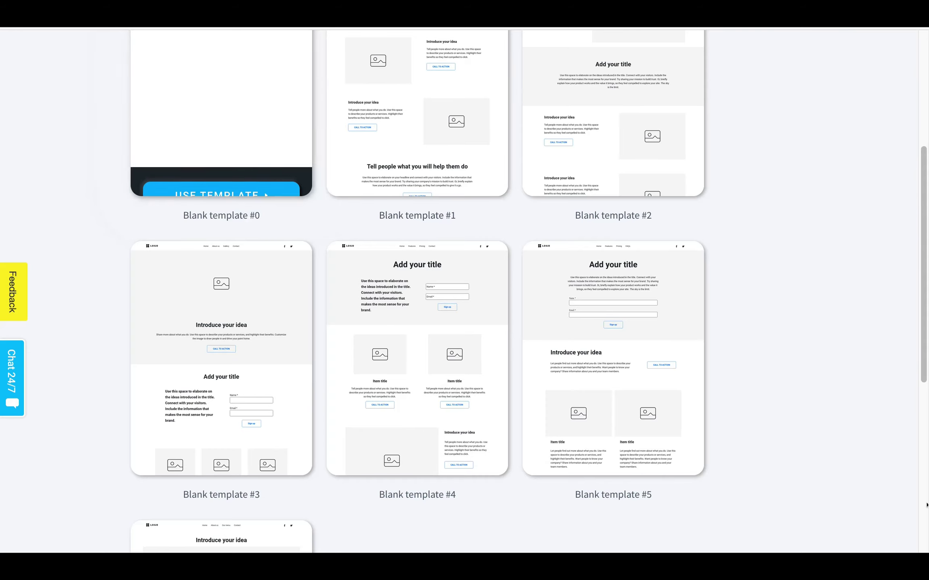
{"action": "scroll", "coordinate": [842, 470], "scroll_direction": "up", "scroll_amount": 6}
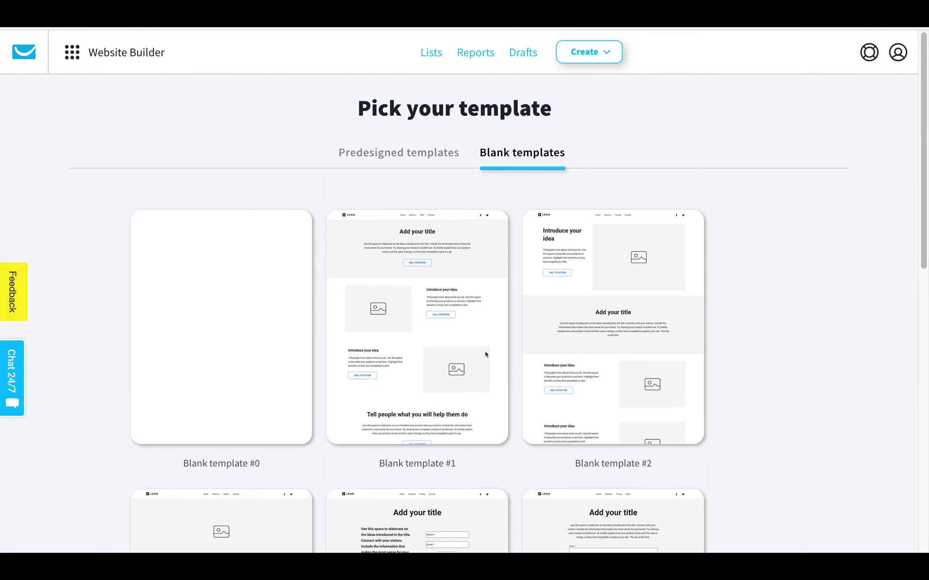
Examine the full site preview of Predesigned #027 from the Affiliate category, including its About us page, and close it
{"action": "mouse_move", "coordinate": [470, 218]}
{"action": "left_click", "coordinate": [393, 152]}
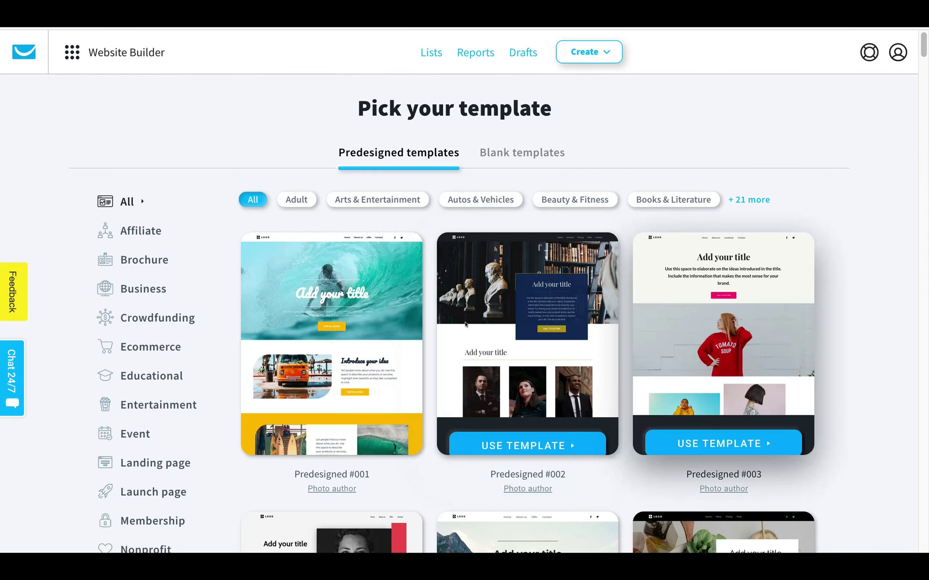
{"action": "left_click", "coordinate": [148, 238]}
{"action": "left_click", "coordinate": [528, 438]}
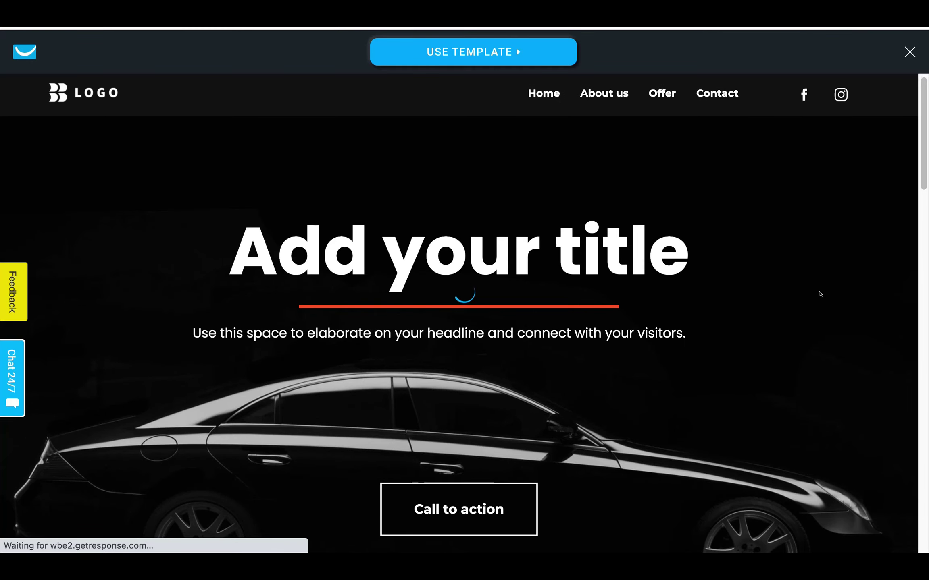
{"action": "scroll", "coordinate": [819, 294], "scroll_direction": "down", "scroll_amount": 20}
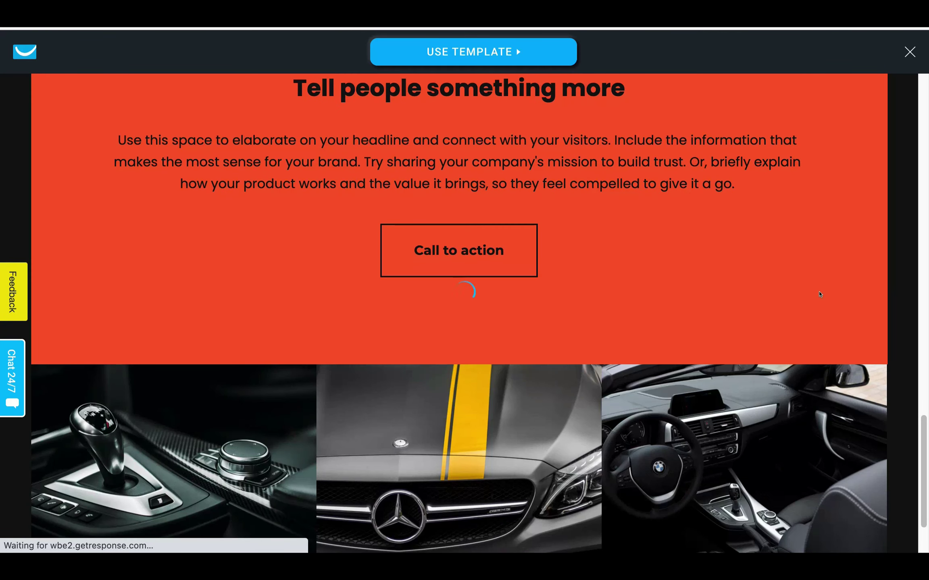
{"action": "scroll", "coordinate": [819, 294], "scroll_direction": "down", "scroll_amount": 3}
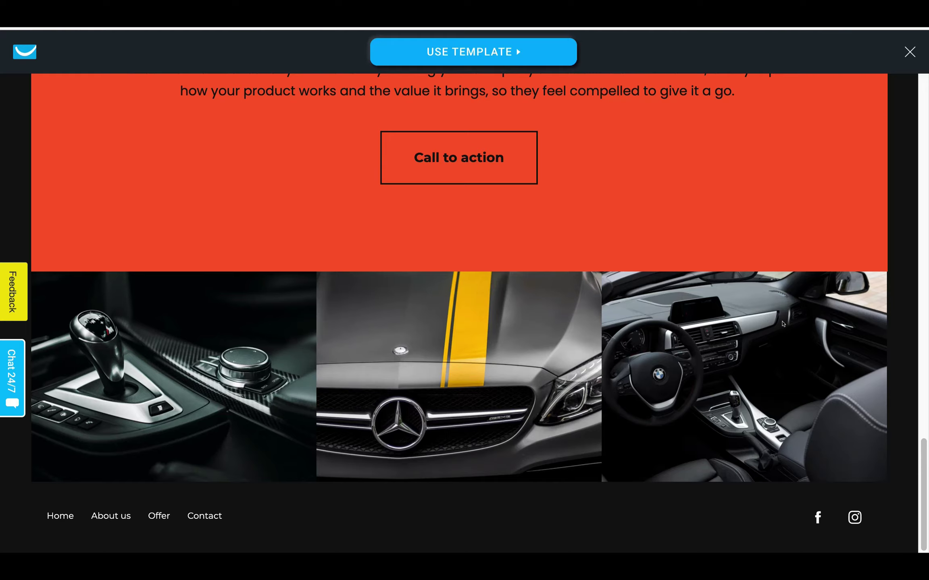
{"action": "scroll", "coordinate": [740, 328], "scroll_direction": "up", "scroll_amount": 20}
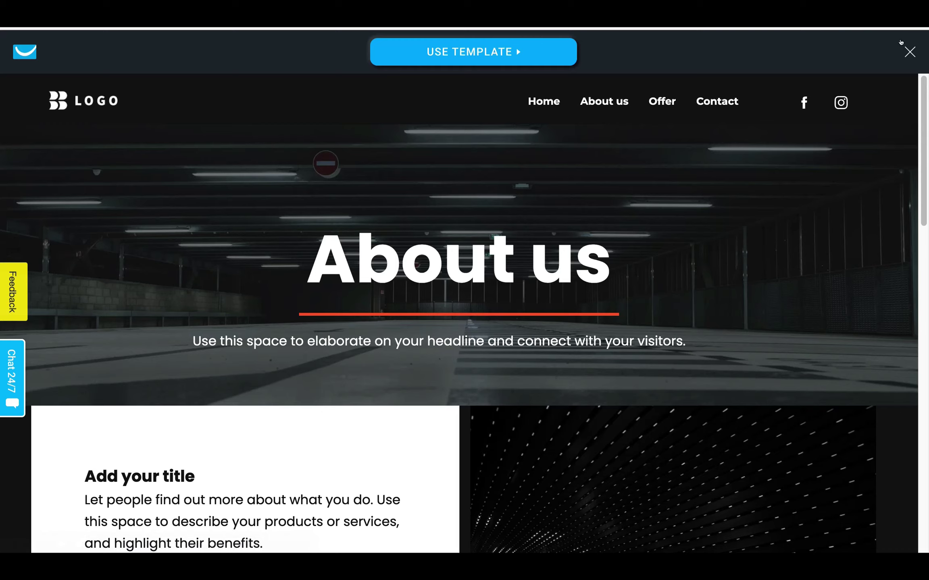
{"action": "left_click", "coordinate": [908, 51]}
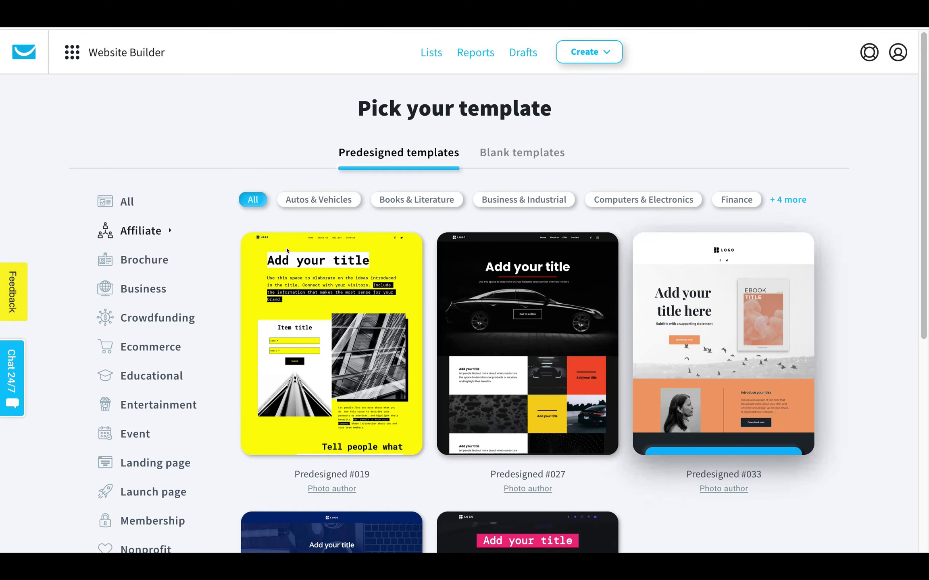
Set the business type to Affiliate Programs and the website kind to Affiliate, and continue to the feature recommendations
{"action": "mouse_move", "coordinate": [403, 235]}
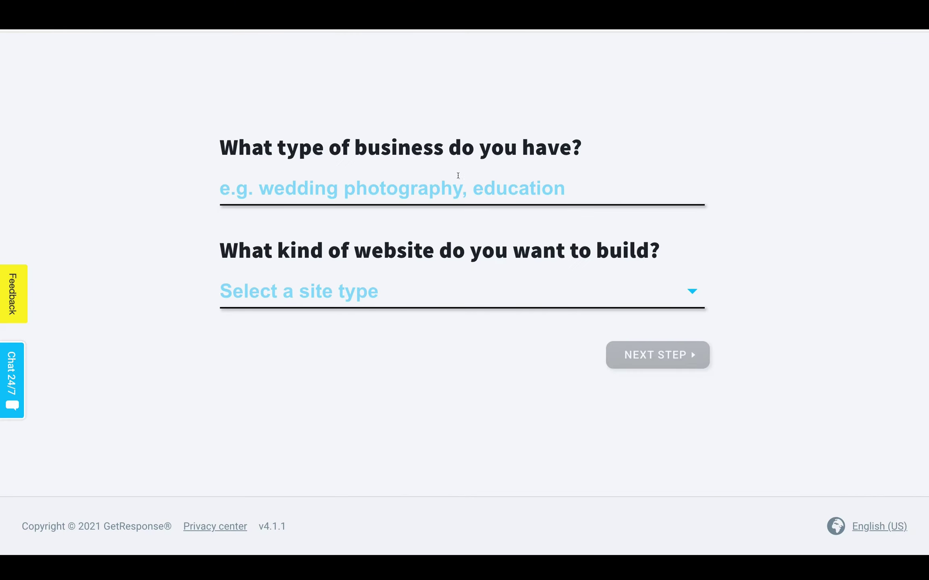
{"action": "left_click", "coordinate": [459, 178]}
{"action": "type", "text": "affiliate"}
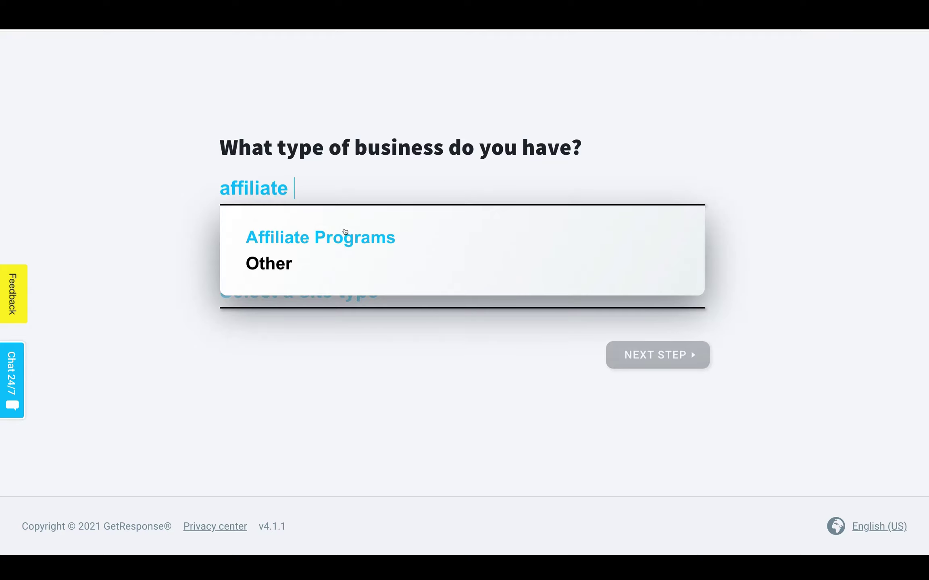
{"action": "left_click", "coordinate": [345, 233]}
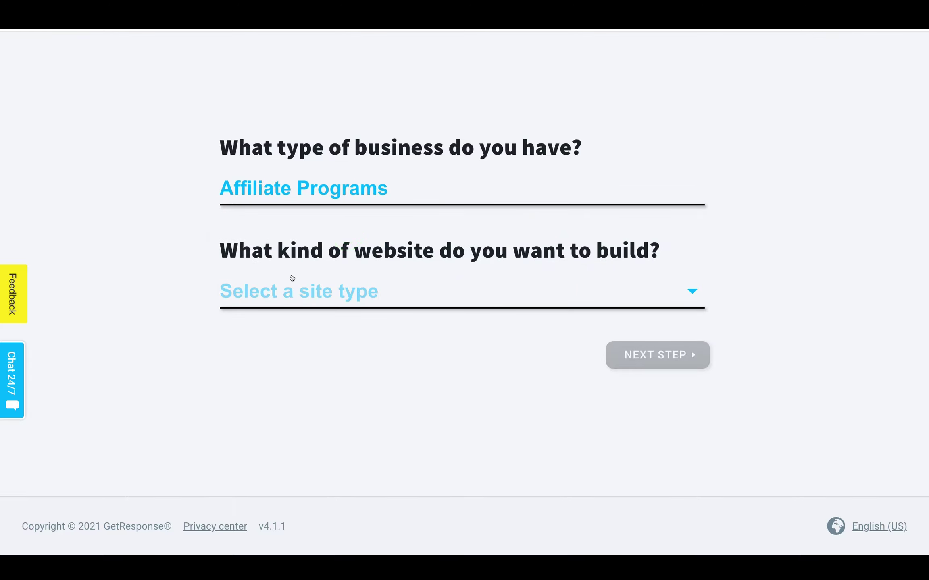
{"action": "left_click", "coordinate": [528, 298]}
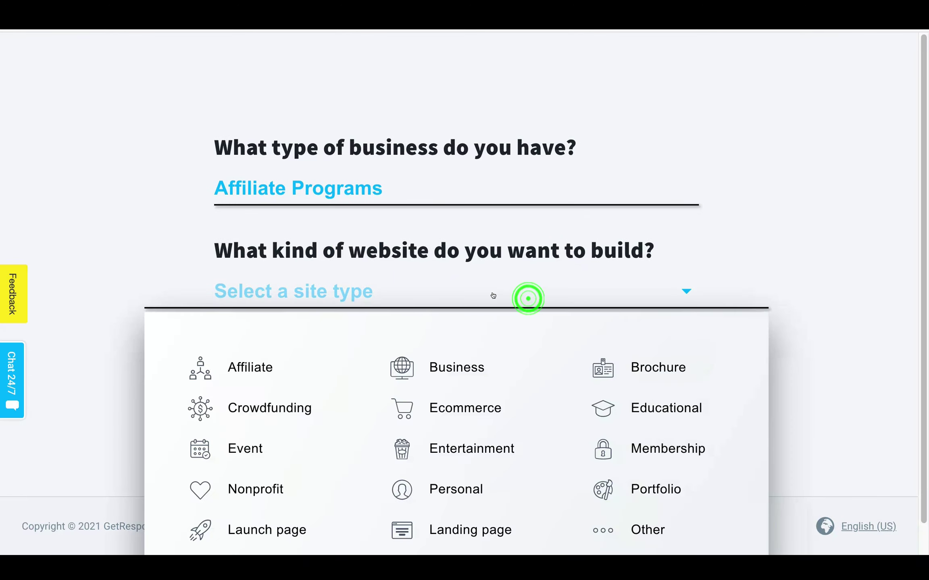
{"action": "left_click", "coordinate": [241, 362]}
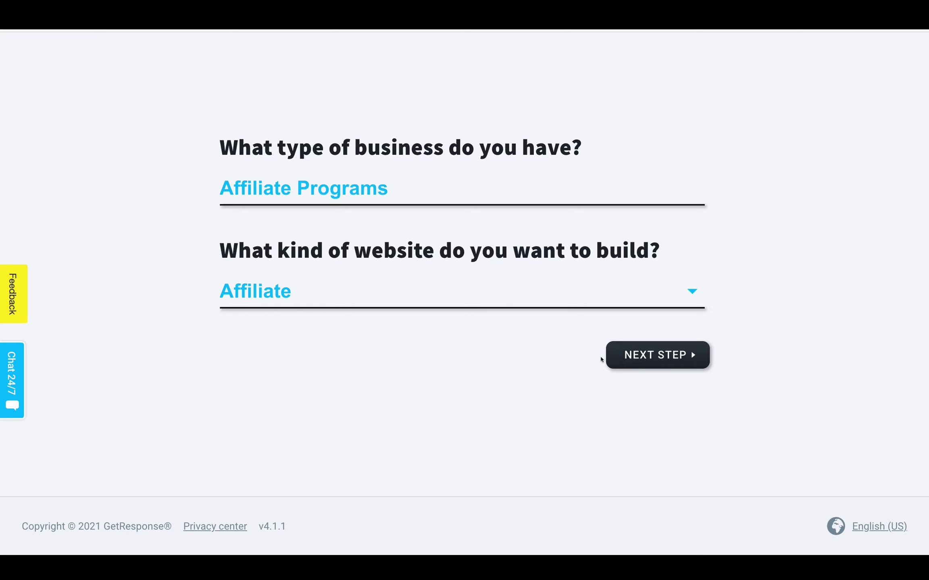
{"action": "left_click", "coordinate": [649, 356]}
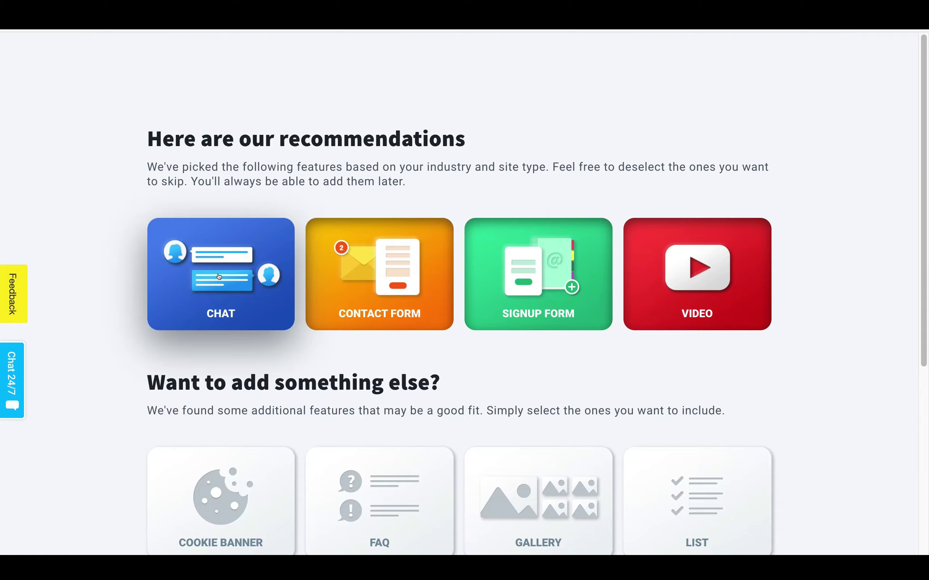
Deselect the Chat, Contact form and Video features, add no extra features, and continue to the color themes
{"action": "left_click", "coordinate": [224, 260]}
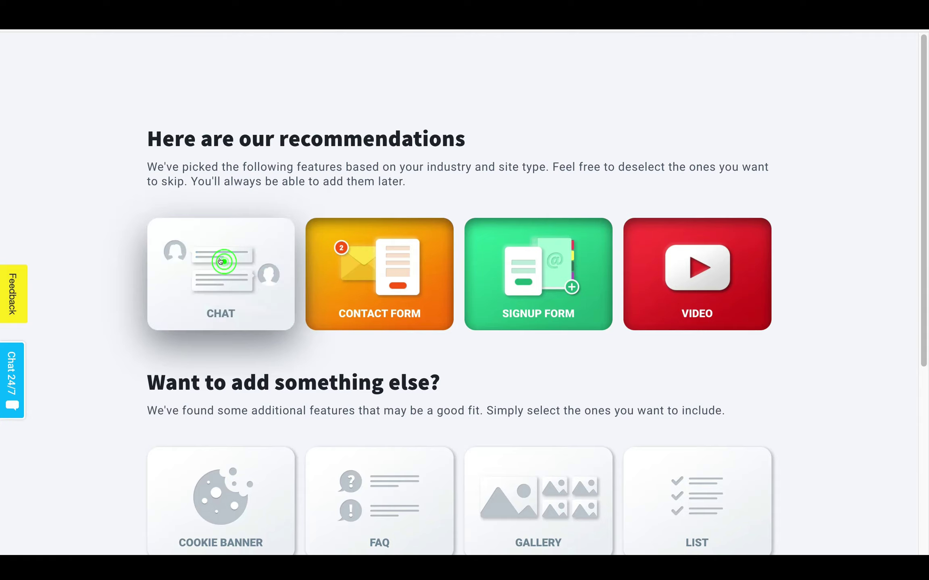
{"action": "left_click", "coordinate": [378, 264]}
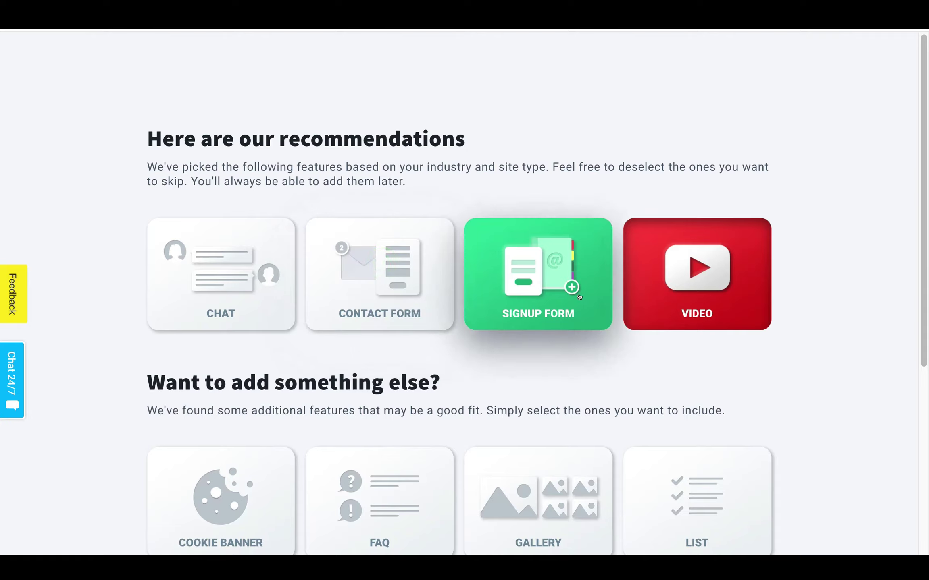
{"action": "left_click", "coordinate": [678, 275]}
{"action": "scroll", "coordinate": [569, 343], "scroll_direction": "down", "scroll_amount": 2}
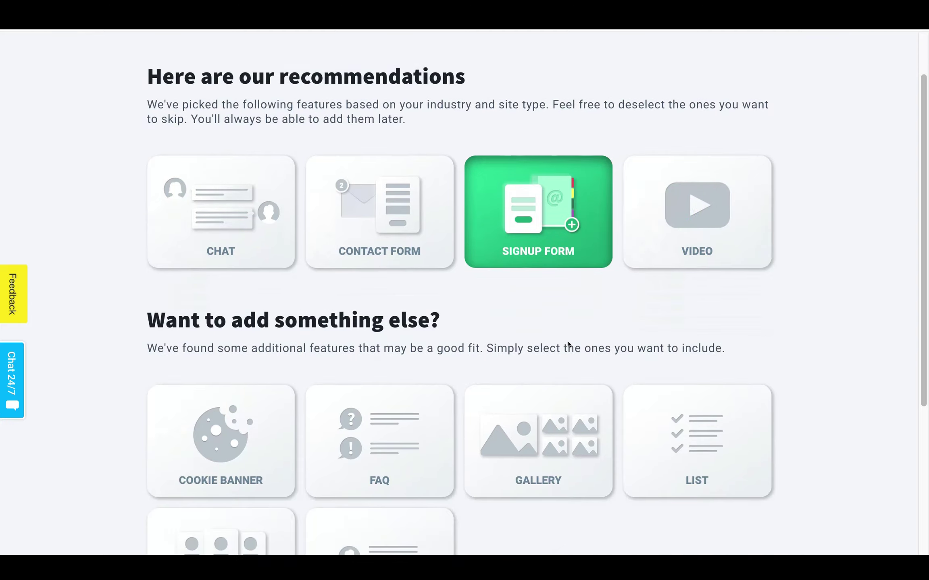
{"action": "scroll", "coordinate": [579, 332], "scroll_direction": "down", "scroll_amount": 4}
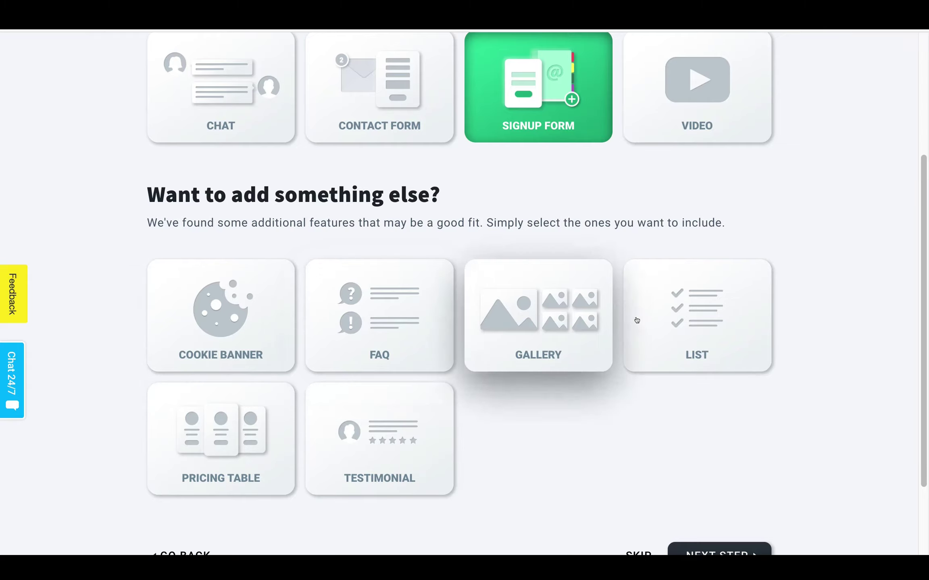
{"action": "scroll", "coordinate": [548, 439], "scroll_direction": "down", "scroll_amount": 3}
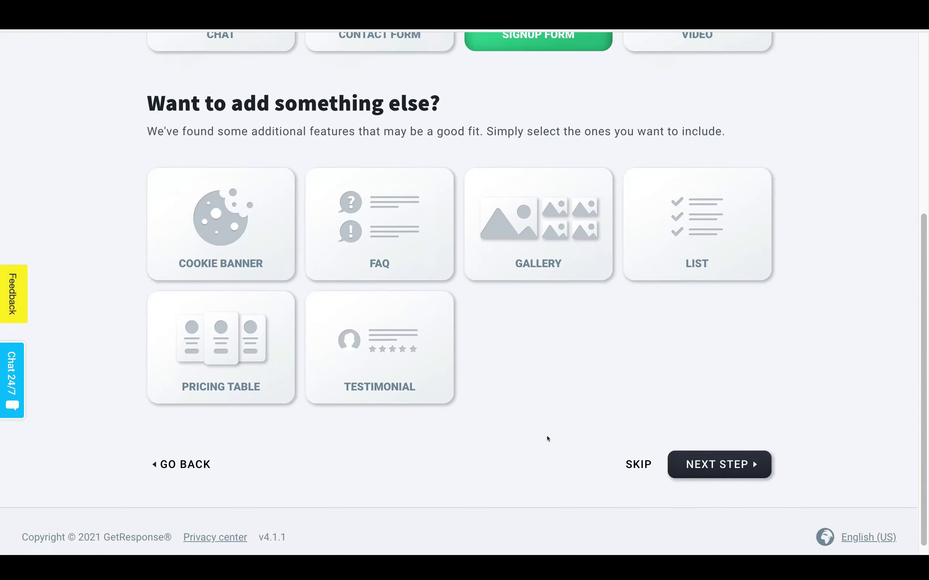
{"action": "left_click", "coordinate": [732, 456]}
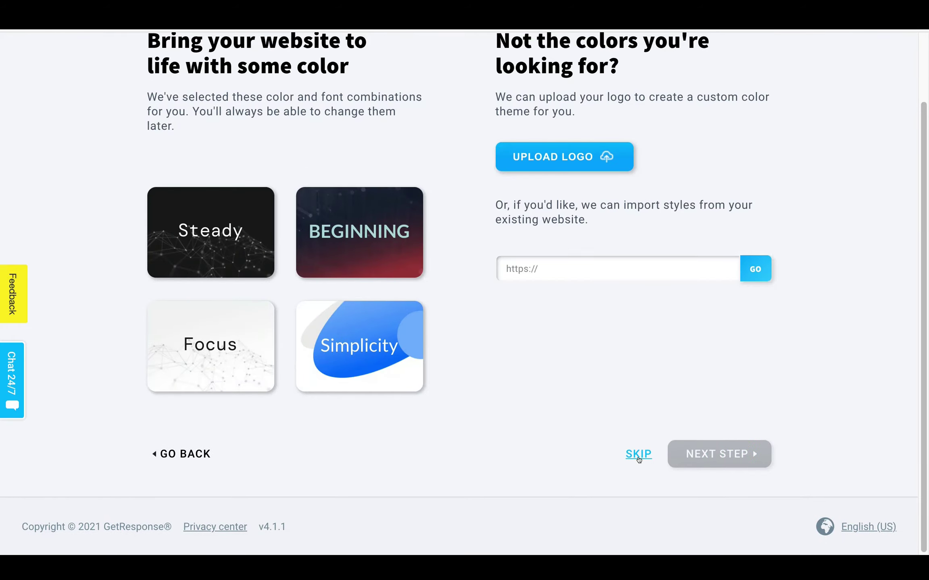
Upload a logo to generate custom color themes and select the Original theme
{"action": "scroll", "coordinate": [647, 419], "scroll_direction": "up", "scroll_amount": 2}
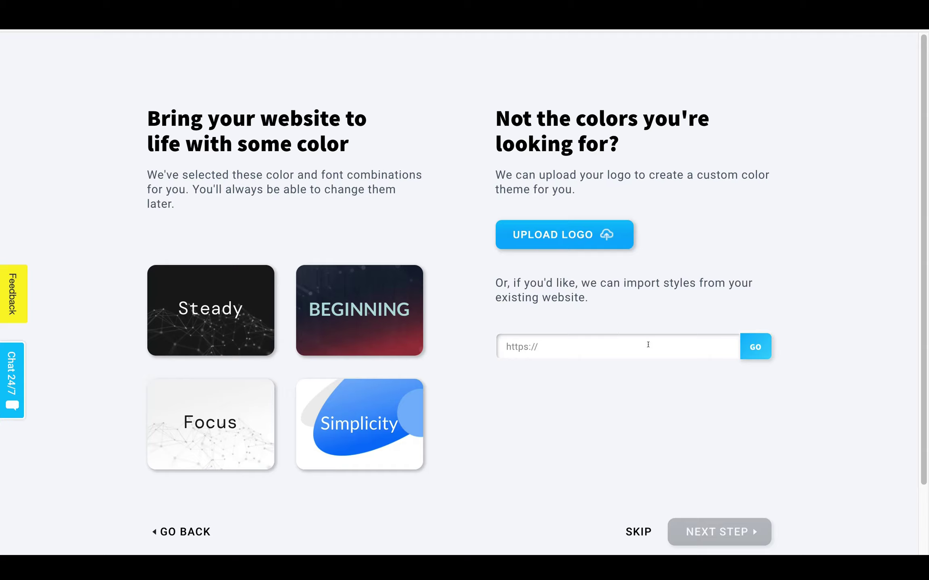
{"action": "left_click", "coordinate": [552, 230]}
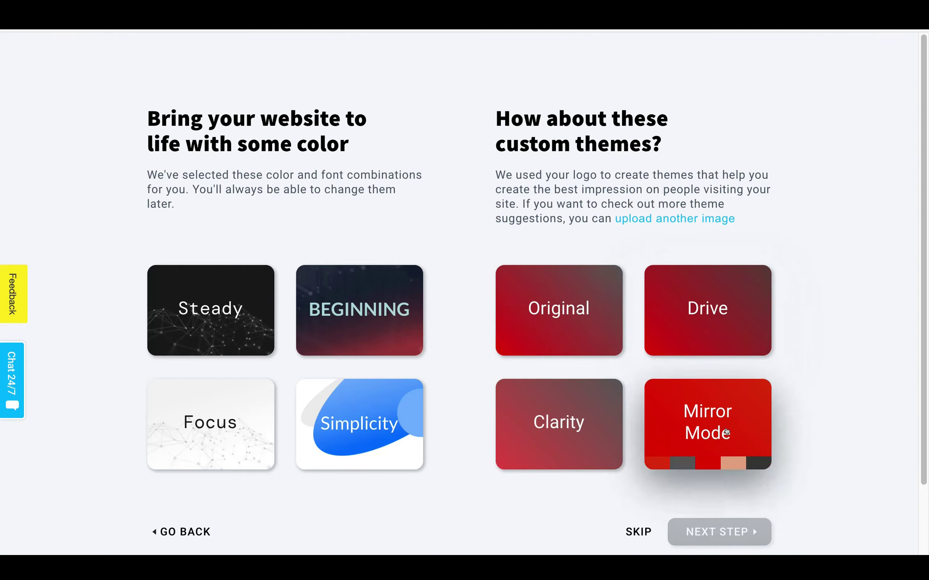
{"action": "left_click", "coordinate": [554, 305]}
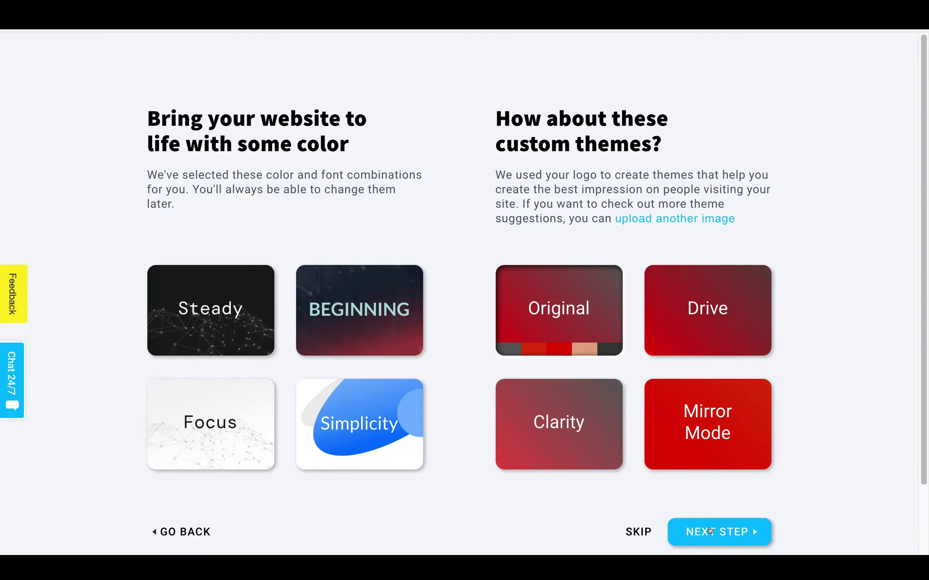
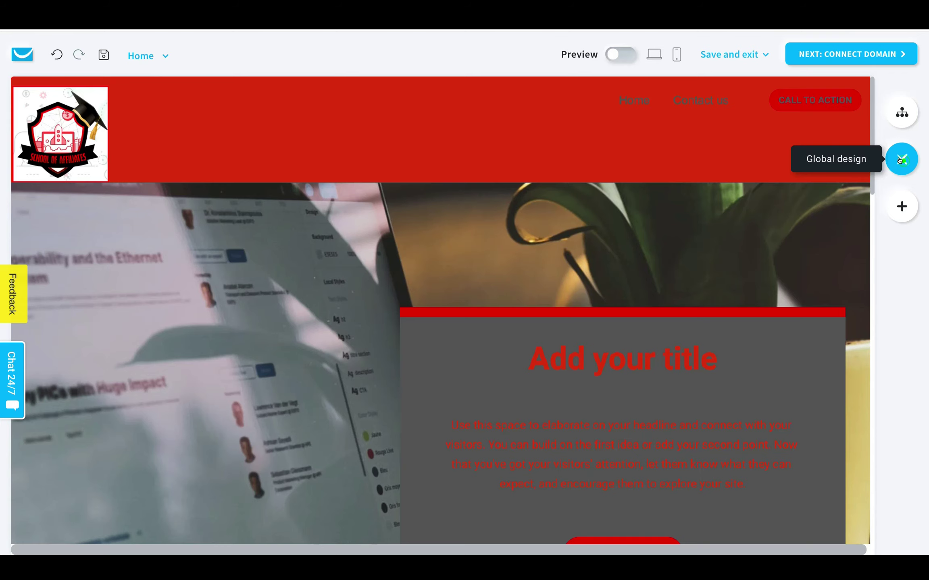
Change the site's global color palette to the black, white, light blue, navy and blue combination
{"action": "left_click", "coordinate": [900, 160]}
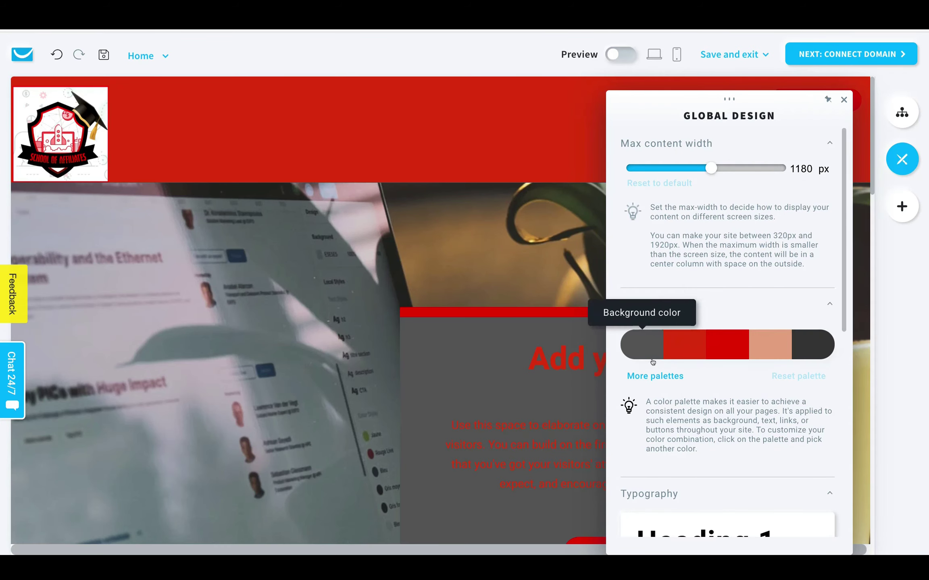
{"action": "left_click", "coordinate": [657, 376]}
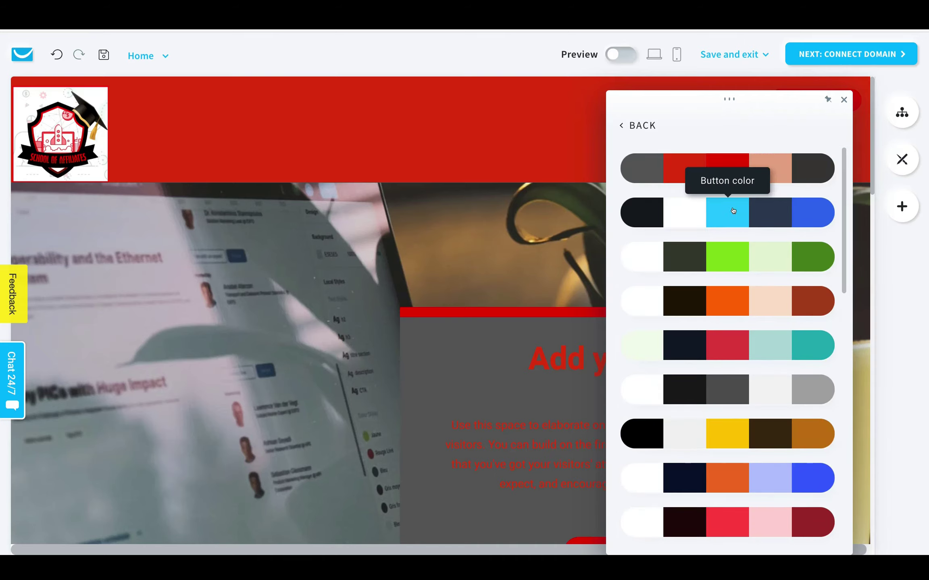
{"action": "left_click", "coordinate": [660, 206]}
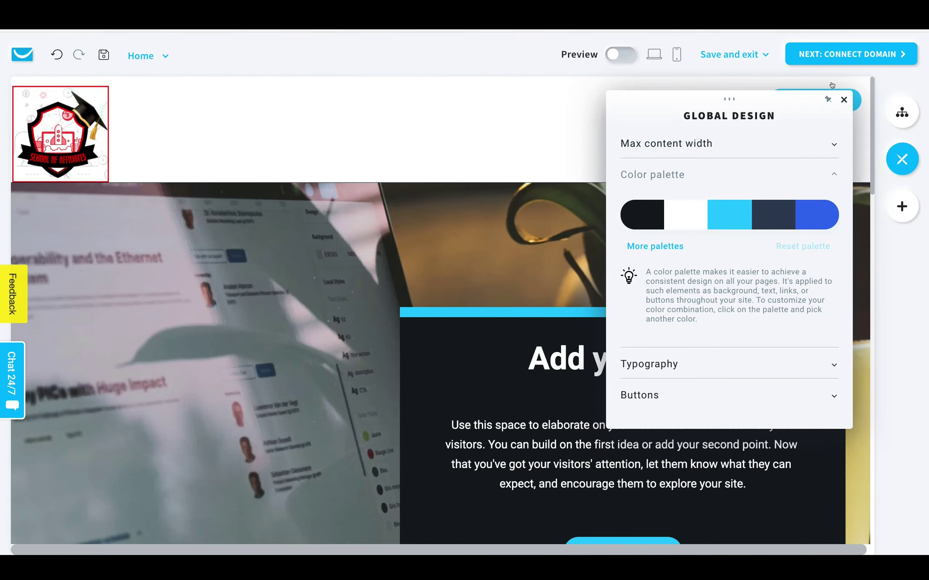
{"action": "left_click", "coordinate": [843, 99]}
Examine the Home page from header to footer, including its hero, sign-up form and Introduce your idea sections
{"action": "scroll", "coordinate": [580, 201], "scroll_direction": "down", "scroll_amount": 10}
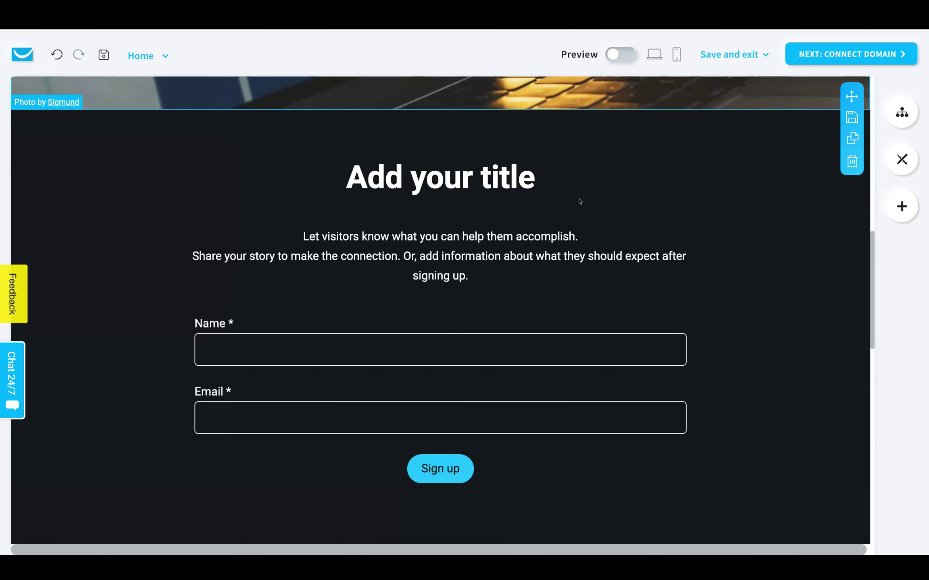
{"action": "scroll", "coordinate": [579, 201], "scroll_direction": "down", "scroll_amount": 10}
{"action": "scroll", "coordinate": [579, 201], "scroll_direction": "up", "scroll_amount": 20}
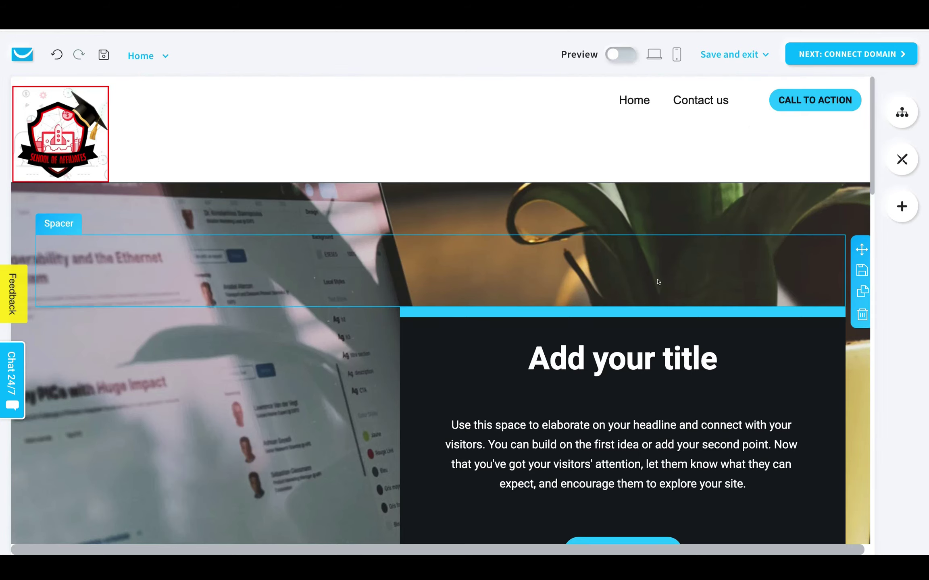
{"action": "scroll", "coordinate": [657, 283], "scroll_direction": "down", "scroll_amount": 5}
{"action": "scroll", "coordinate": [657, 283], "scroll_direction": "down", "scroll_amount": 1}
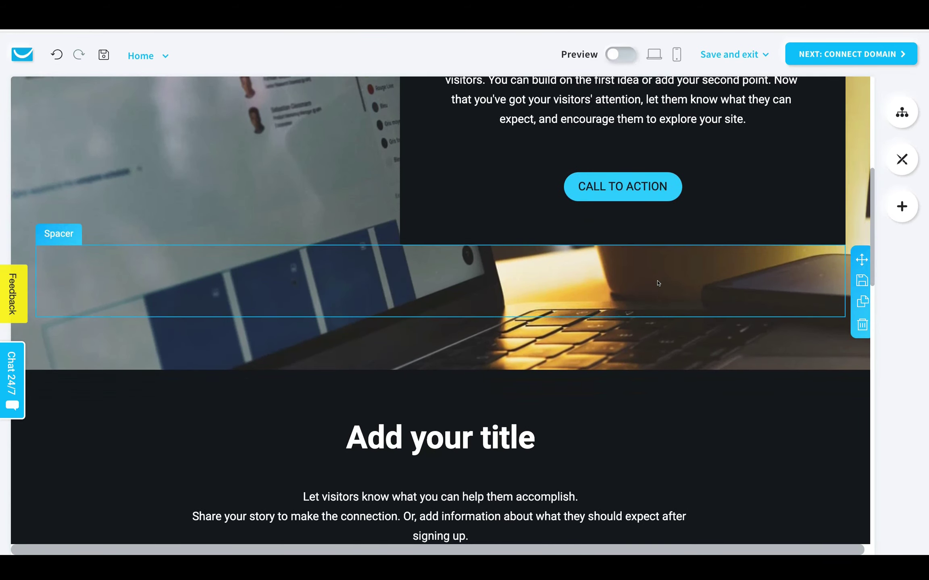
{"action": "scroll", "coordinate": [747, 303], "scroll_direction": "down", "scroll_amount": 7}
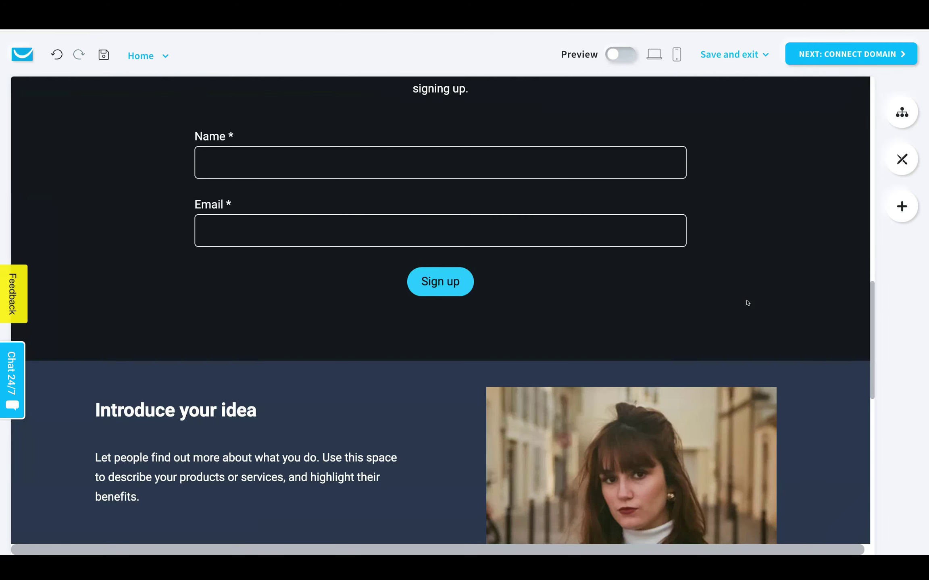
{"action": "scroll", "coordinate": [384, 190], "scroll_direction": "down", "scroll_amount": 5}
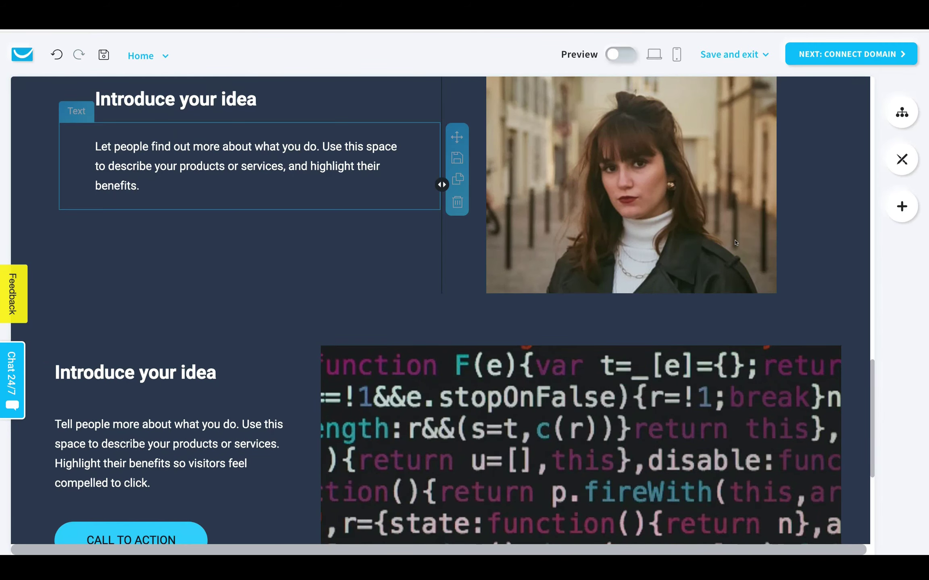
{"action": "scroll", "coordinate": [667, 309], "scroll_direction": "down", "scroll_amount": 4}
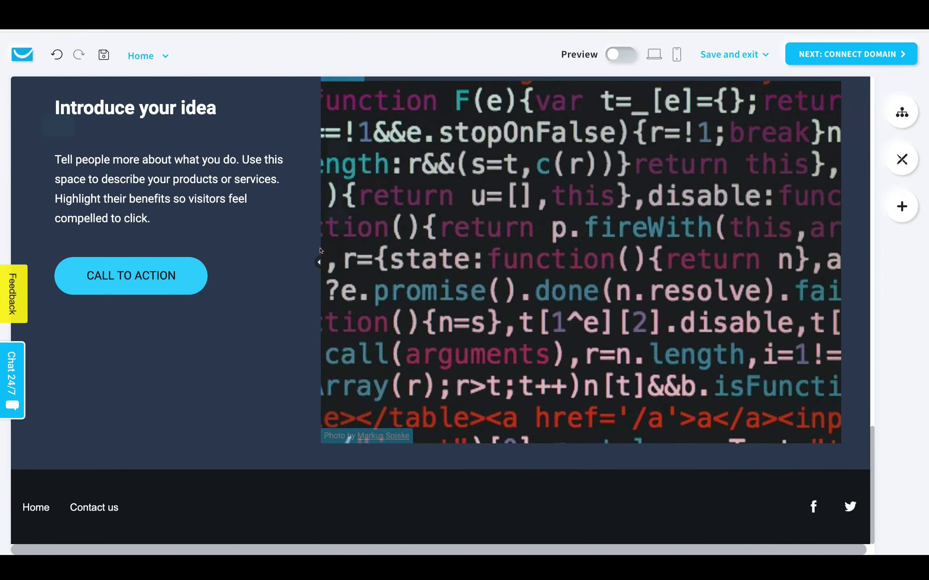
{"action": "scroll", "coordinate": [465, 211], "scroll_direction": "up", "scroll_amount": 8}
{"action": "scroll", "coordinate": [466, 210], "scroll_direction": "up", "scroll_amount": 15}
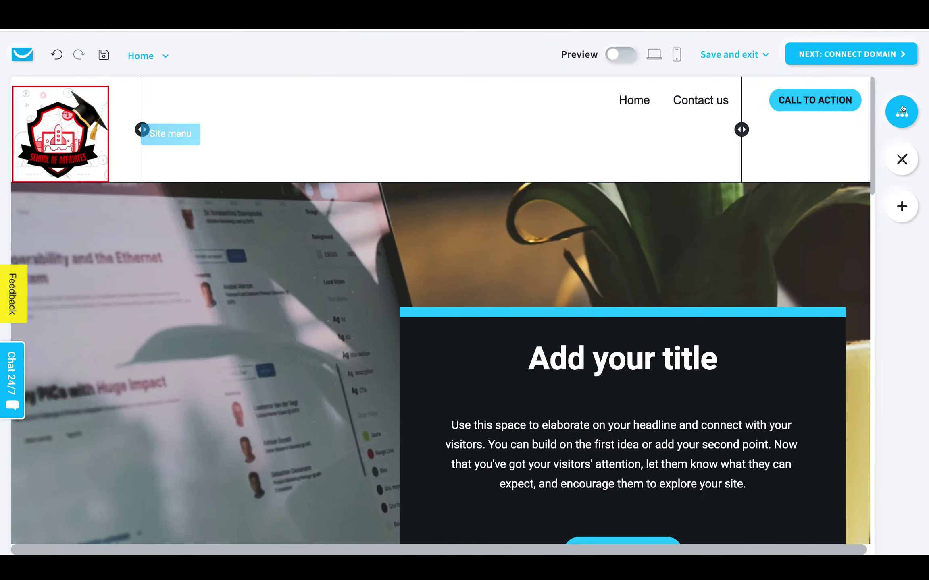
Look through the list of site pages and the header site menu's settings, and close them
{"action": "left_click", "coordinate": [902, 111]}
{"action": "left_click", "coordinate": [820, 152]}
{"action": "left_click", "coordinate": [668, 151]}
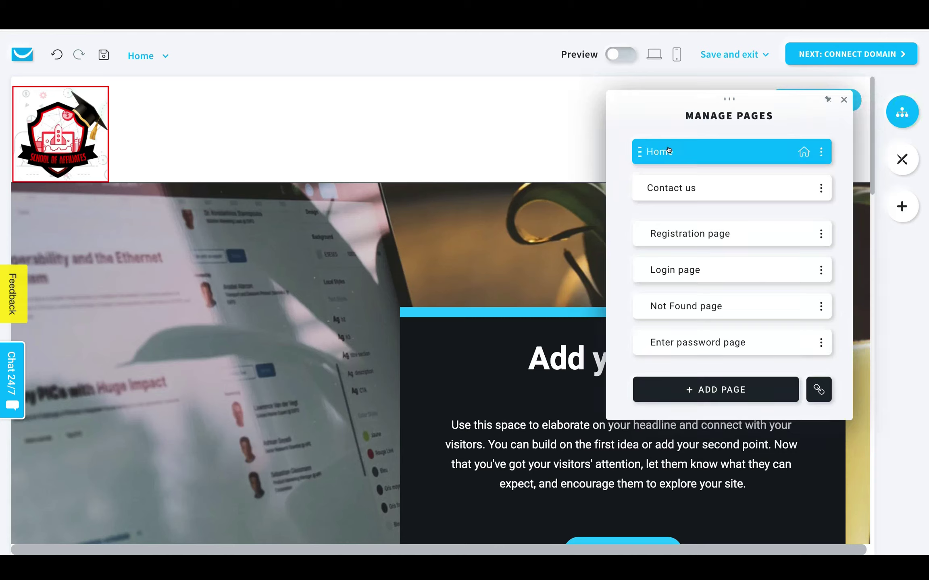
{"action": "double_click", "coordinate": [673, 184]}
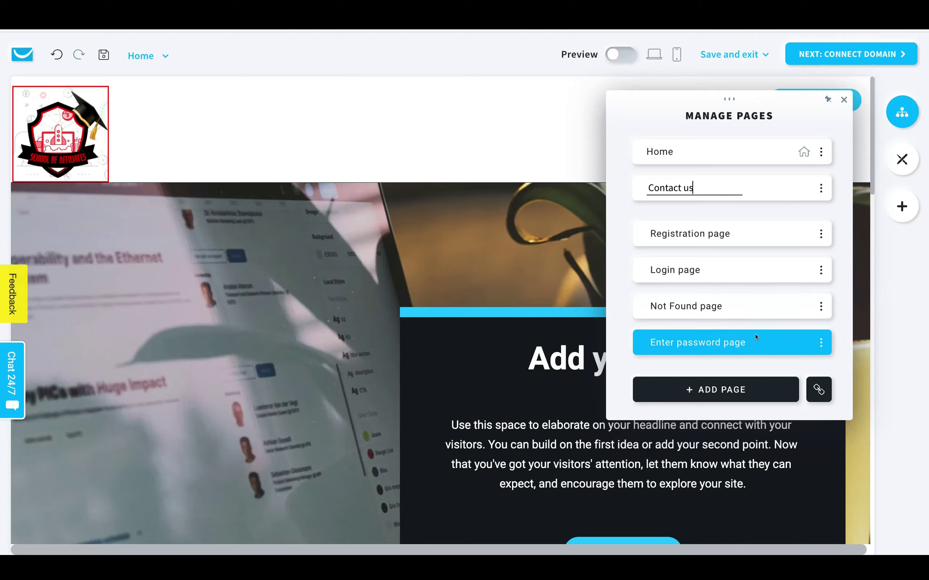
{"action": "left_click", "coordinate": [513, 121]}
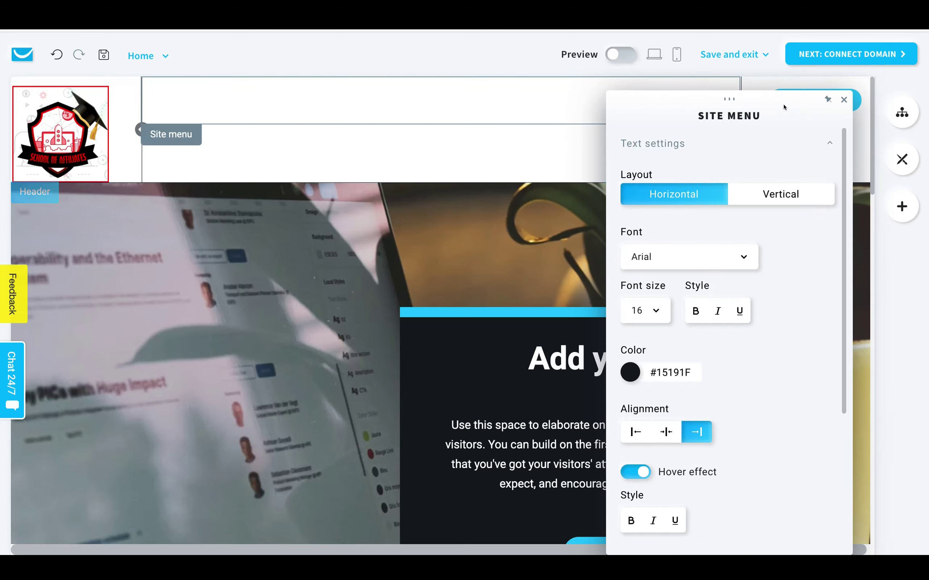
{"action": "left_click", "coordinate": [843, 99]}
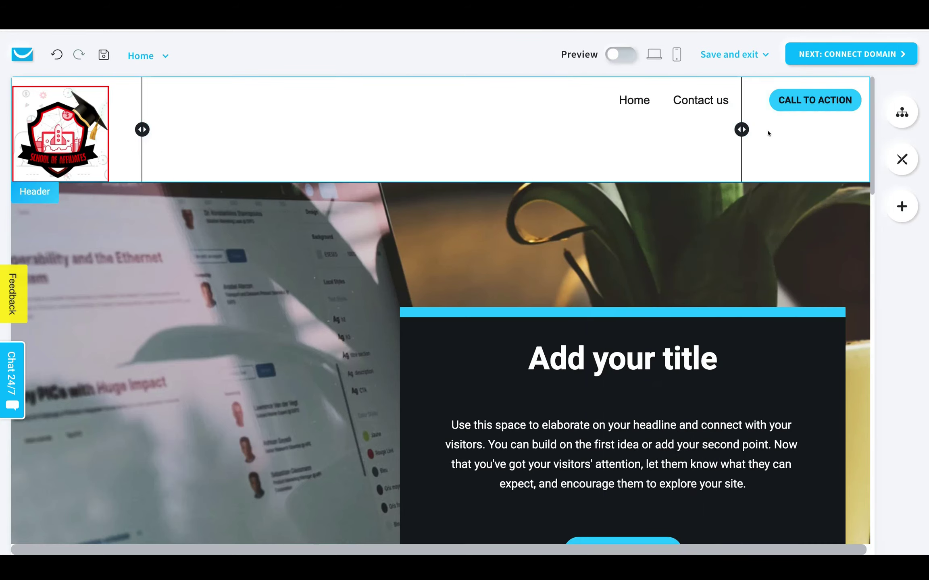
Switch to the Contact us page and look through its sections and contact form
{"action": "left_click", "coordinate": [164, 56]}
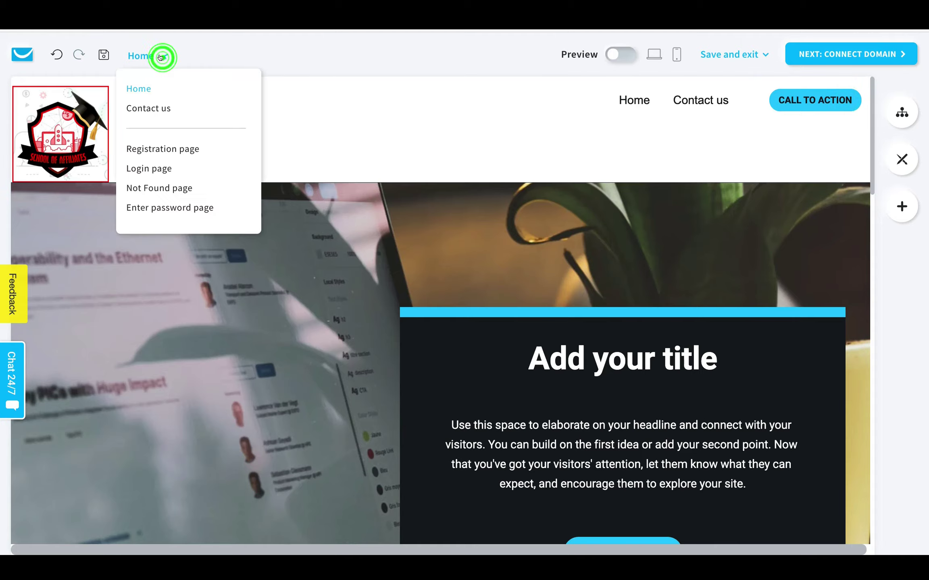
{"action": "left_click", "coordinate": [150, 105]}
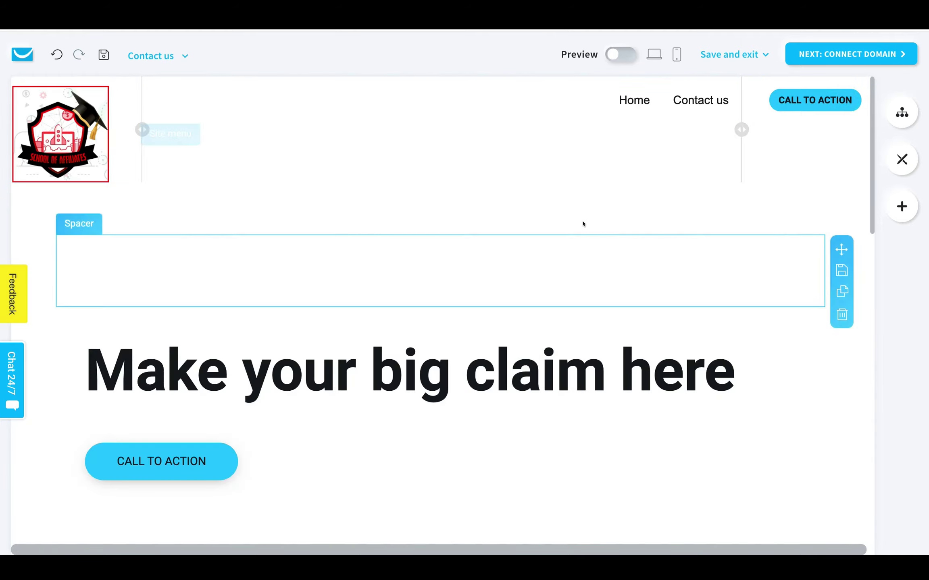
{"action": "scroll", "coordinate": [661, 242], "scroll_direction": "down", "scroll_amount": 2}
{"action": "scroll", "coordinate": [661, 242], "scroll_direction": "down", "scroll_amount": 10}
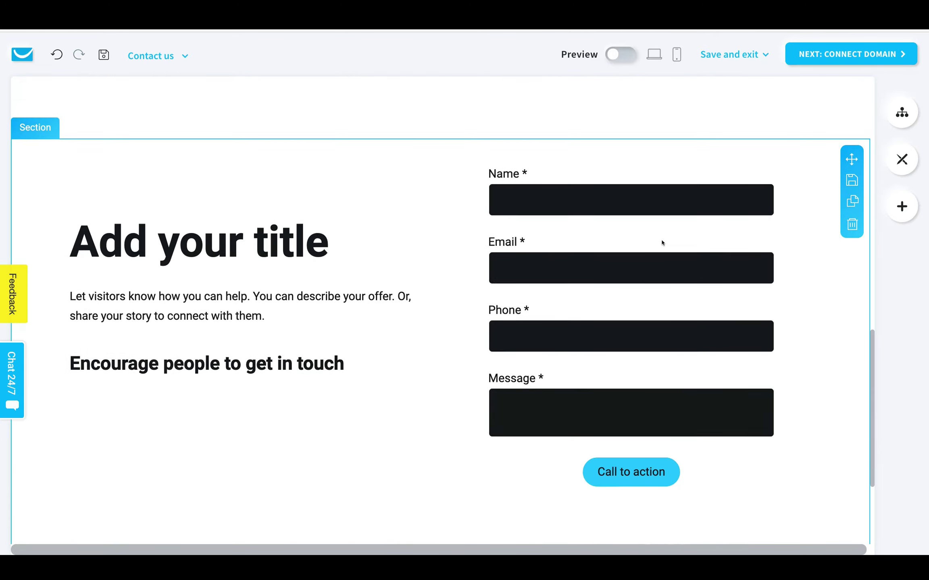
{"action": "scroll", "coordinate": [552, 265], "scroll_direction": "up", "scroll_amount": 12}
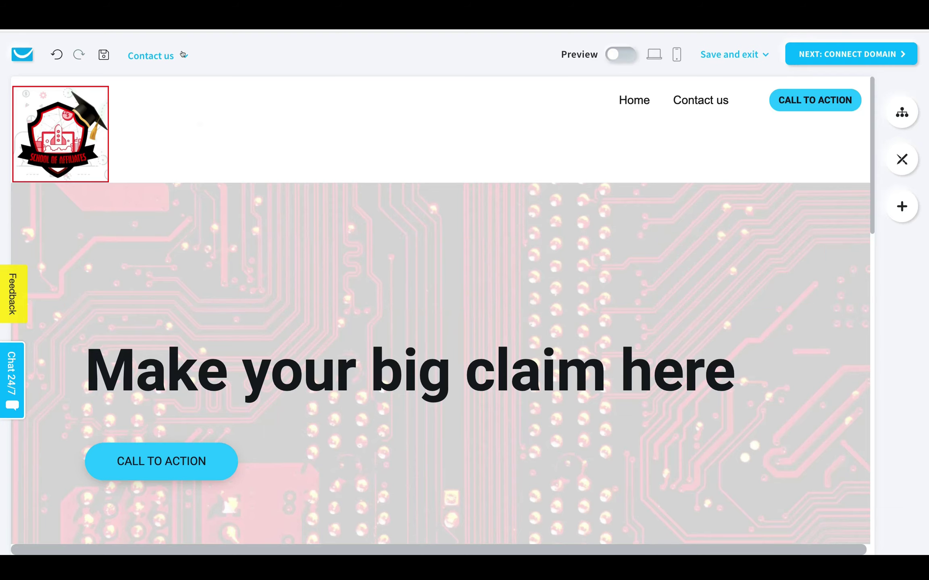
{"action": "scroll", "coordinate": [283, 223], "scroll_direction": "down", "scroll_amount": 4}
{"action": "scroll", "coordinate": [441, 267], "scroll_direction": "down", "scroll_amount": 3}
{"action": "scroll", "coordinate": [421, 261], "scroll_direction": "up", "scroll_amount": 7}
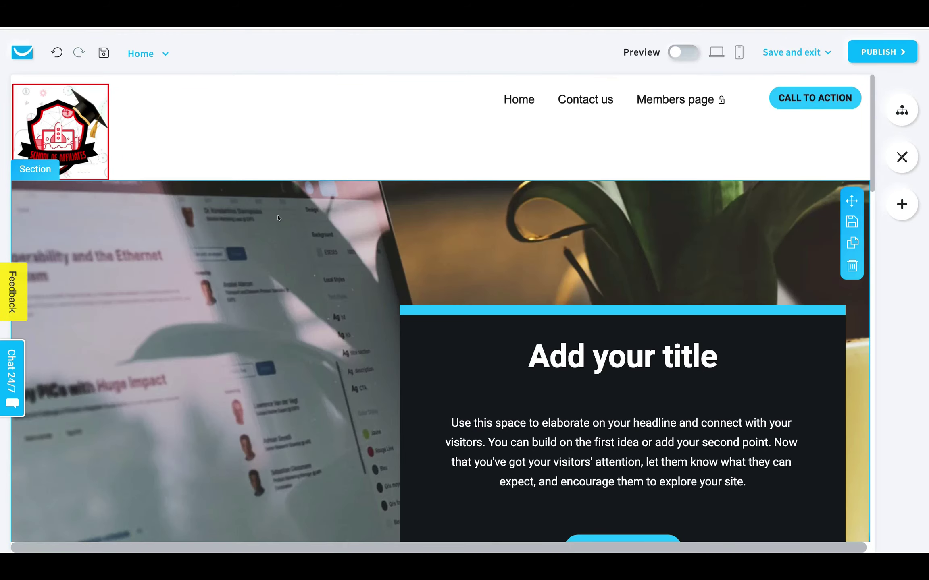
Examine the link target options for the Home page hero's CALL TO ACTION button
{"action": "scroll", "coordinate": [629, 298], "scroll_direction": "down", "scroll_amount": 5}
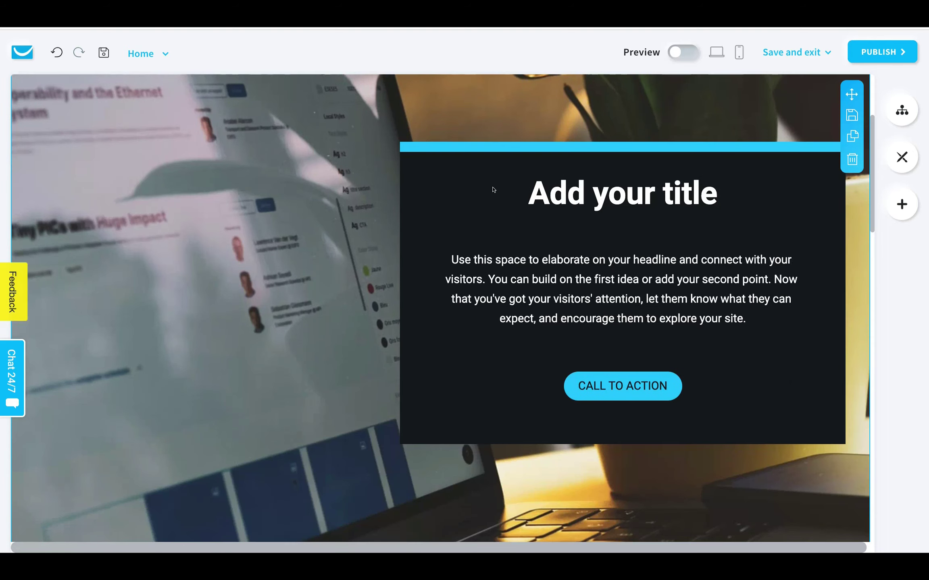
{"action": "left_click", "coordinate": [629, 359]}
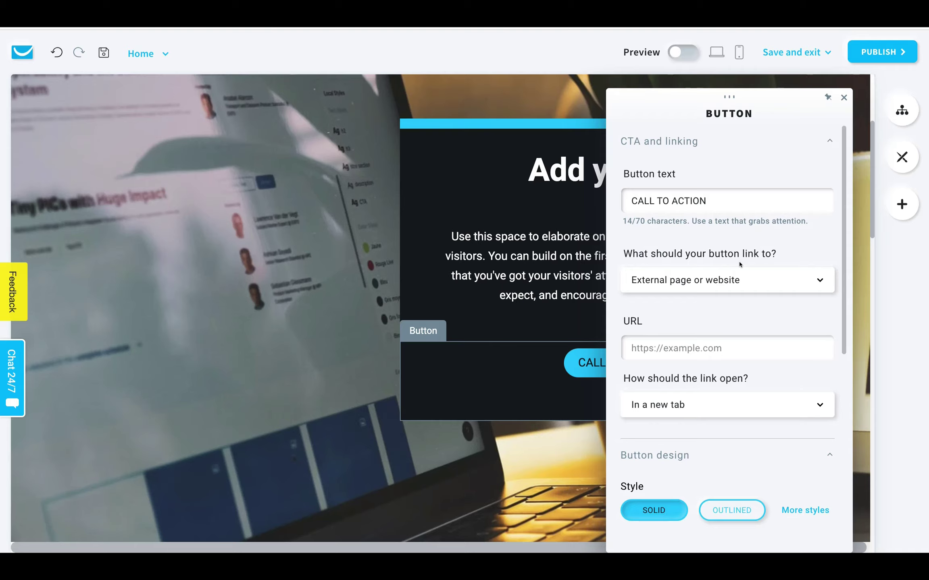
{"action": "left_click", "coordinate": [816, 278]}
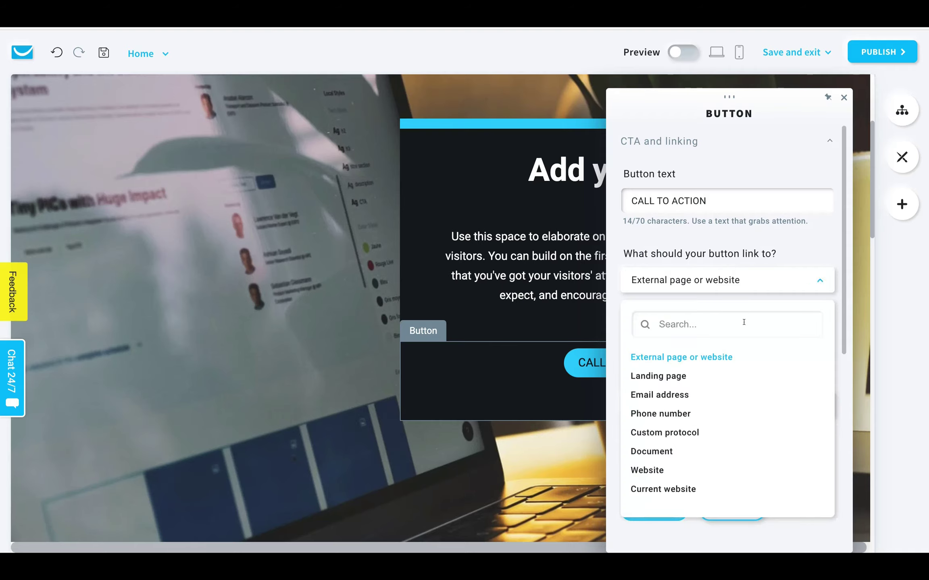
{"action": "key", "text": "Down"}
{"action": "key", "text": "Down"}
{"action": "key", "text": "Down"}
{"action": "key", "text": "Down"}
{"action": "key", "text": "Up"}
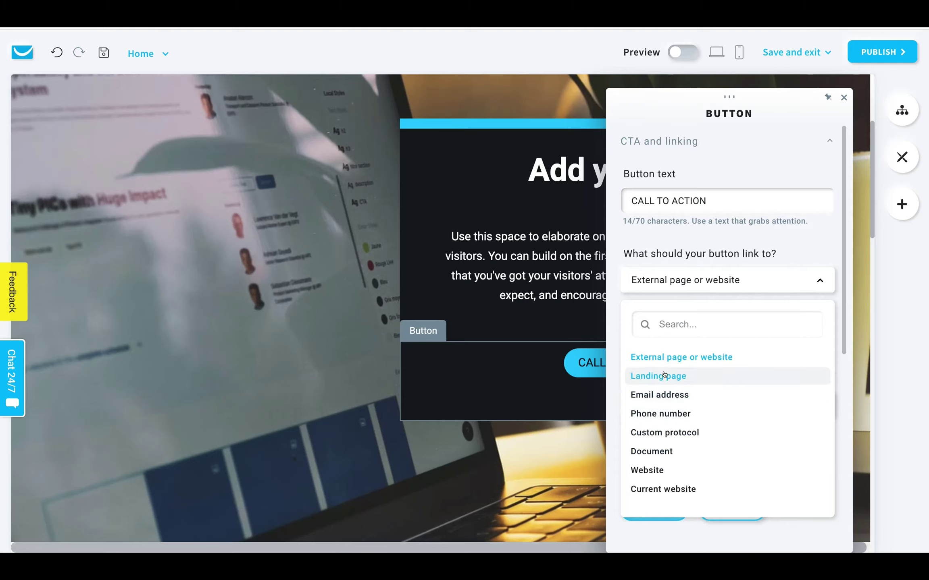
{"action": "left_click", "coordinate": [760, 280]}
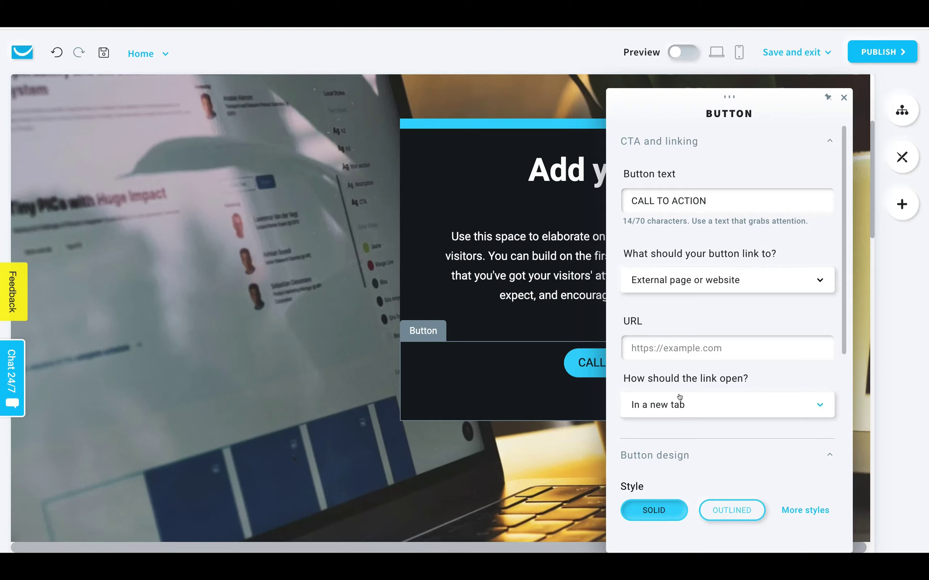
Review how the hero button's link can open and its style, shape, size and positioning options, and close the settings
{"action": "left_click", "coordinate": [784, 400]}
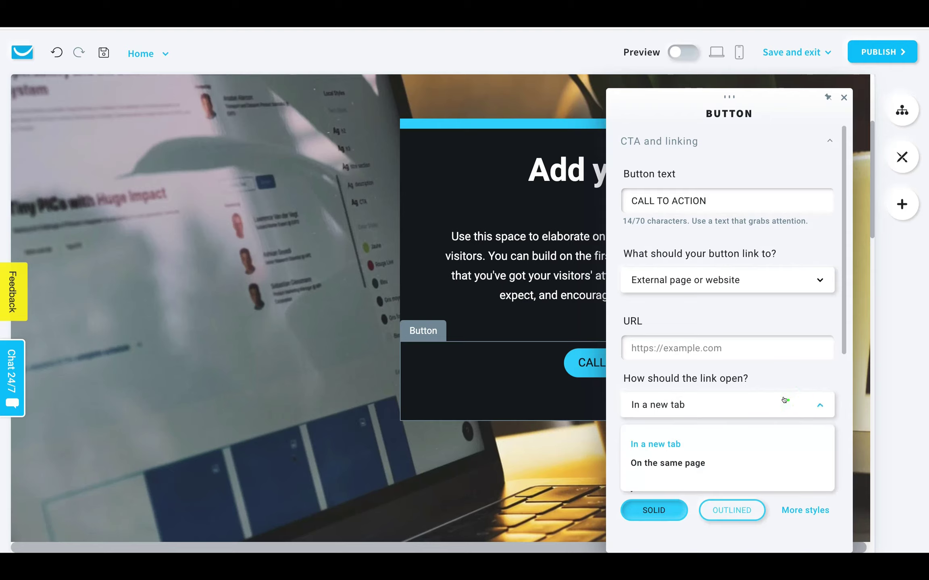
{"action": "left_click", "coordinate": [785, 399]}
{"action": "scroll", "coordinate": [746, 450], "scroll_direction": "down", "scroll_amount": 5}
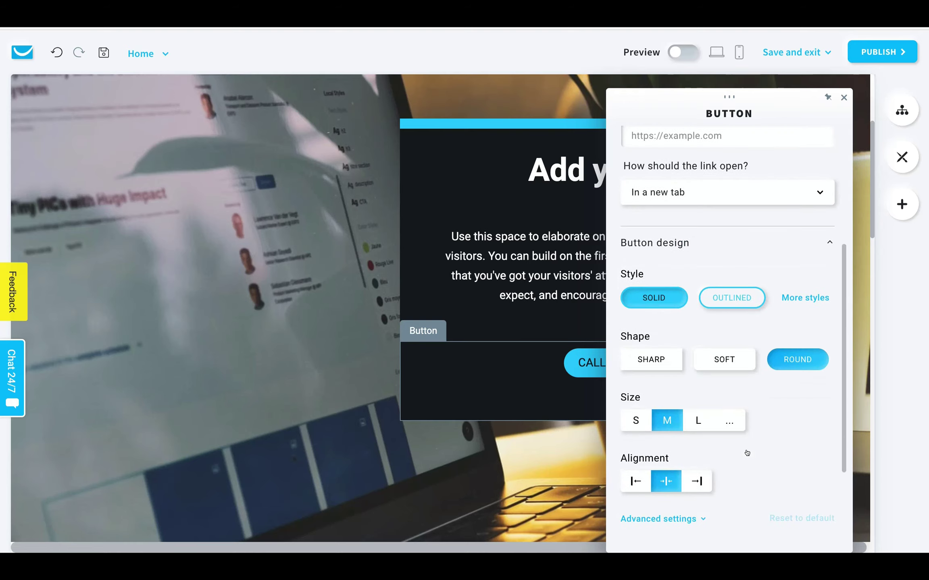
{"action": "scroll", "coordinate": [738, 372], "scroll_direction": "down", "scroll_amount": 3}
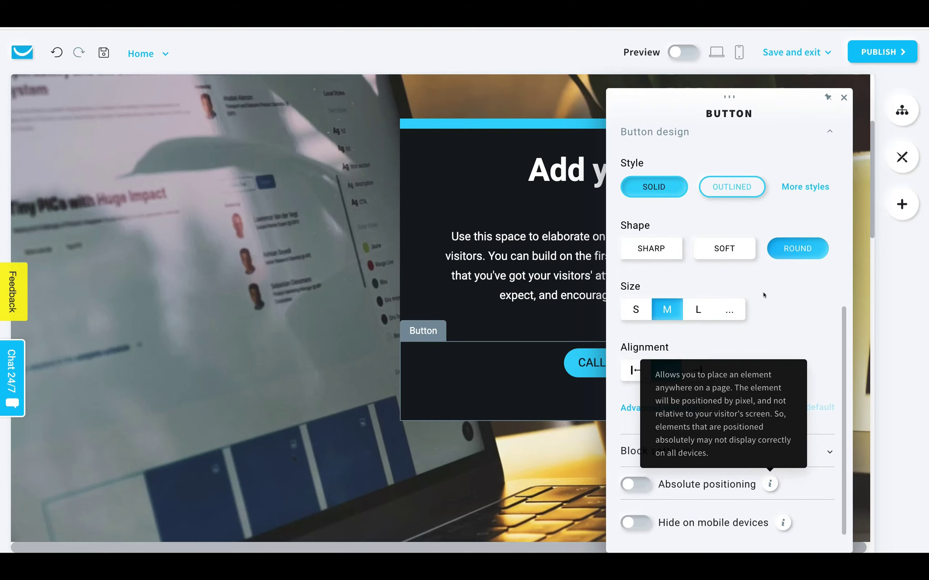
{"action": "scroll", "coordinate": [806, 151], "scroll_direction": "up", "scroll_amount": 7}
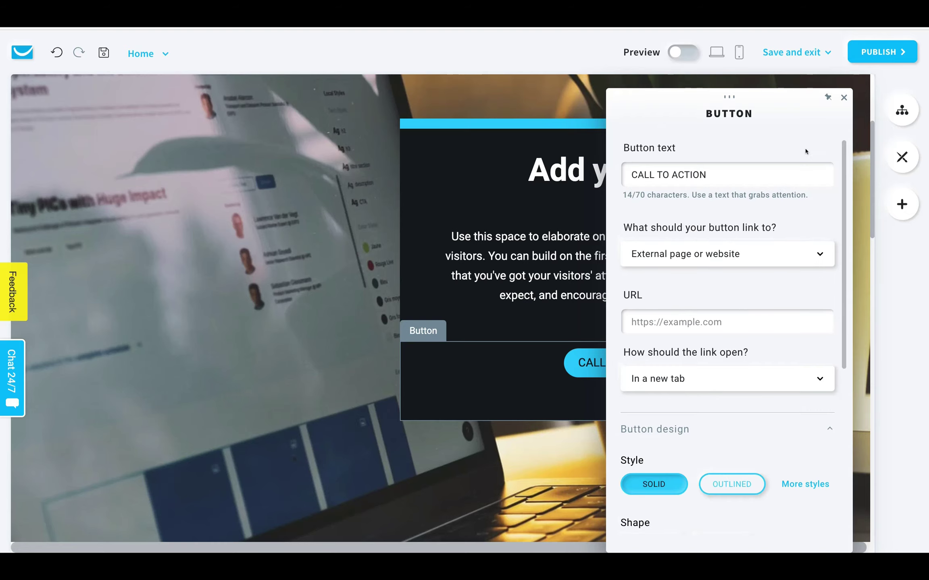
{"action": "left_click", "coordinate": [843, 98]}
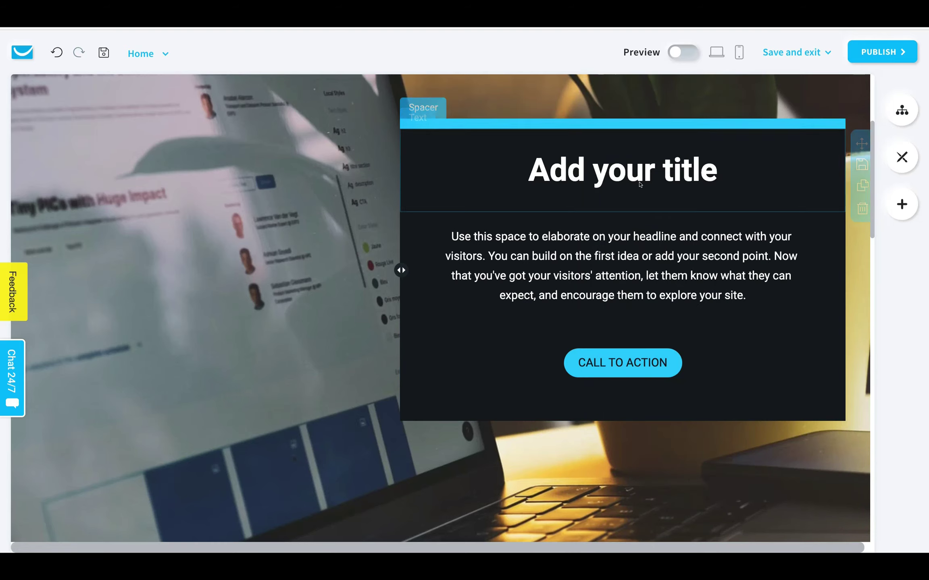
View the header site menu's settings and switch to the Contact us page to examine its form
{"action": "scroll", "coordinate": [605, 96], "scroll_direction": "up", "scroll_amount": 5}
{"action": "left_click", "coordinate": [598, 91]}
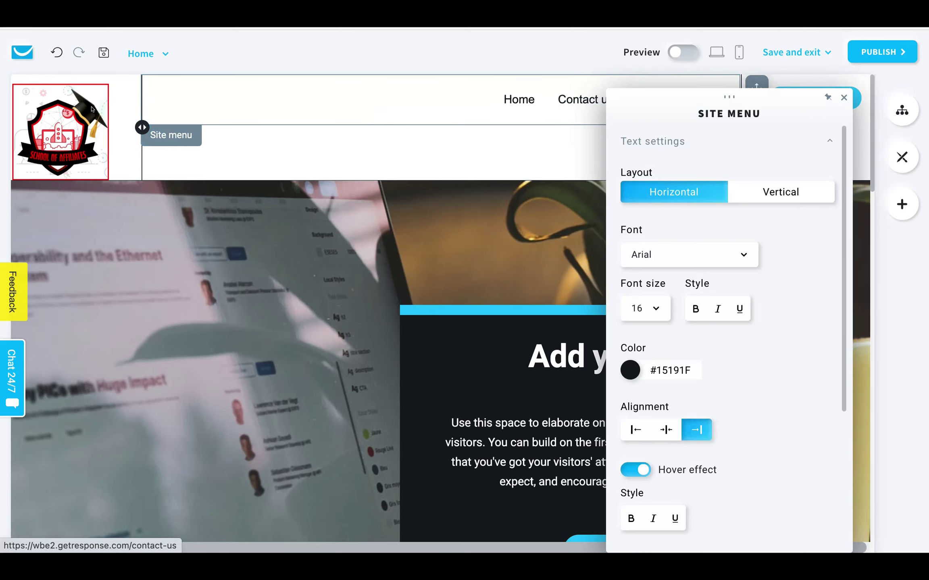
{"action": "left_click", "coordinate": [157, 52]}
{"action": "left_click", "coordinate": [148, 106]}
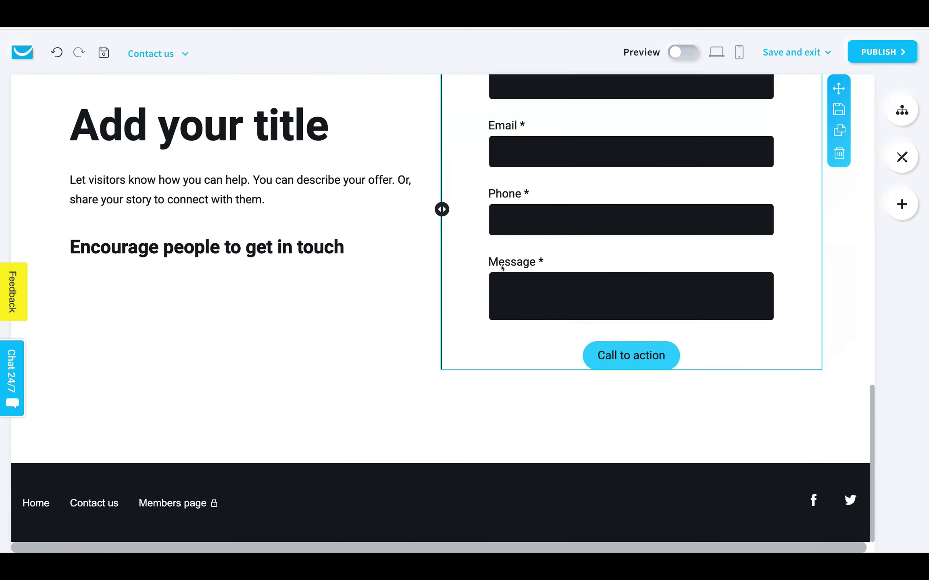
Make the Phone field of the Contact us page's contact form optional and save the field
{"action": "left_click", "coordinate": [655, 226]}
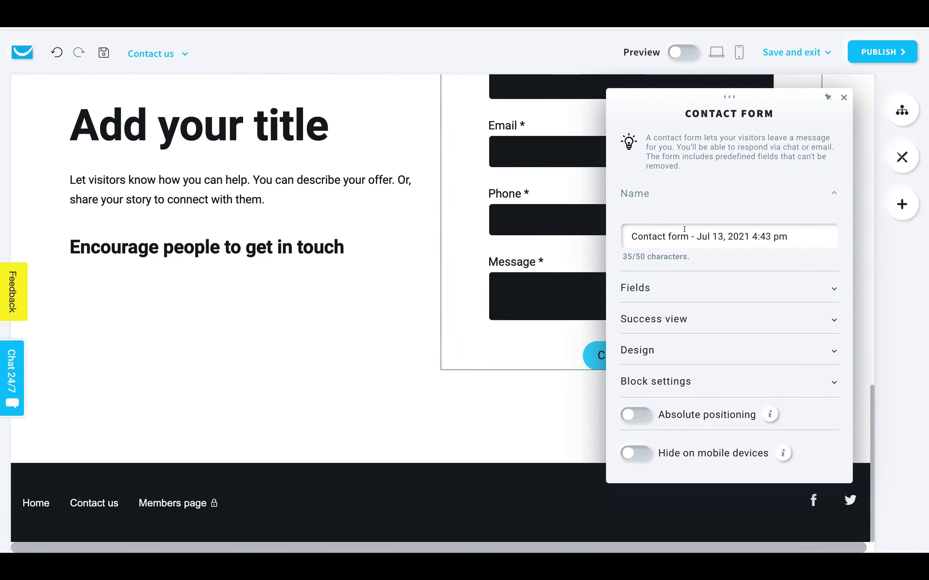
{"action": "left_click", "coordinate": [798, 286]}
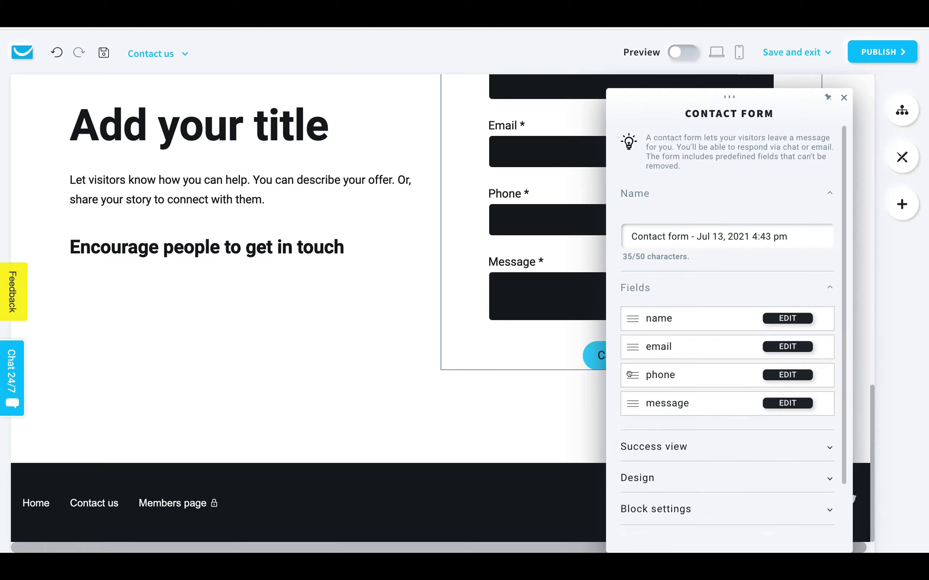
{"action": "left_click", "coordinate": [777, 373]}
{"action": "left_click", "coordinate": [687, 464]}
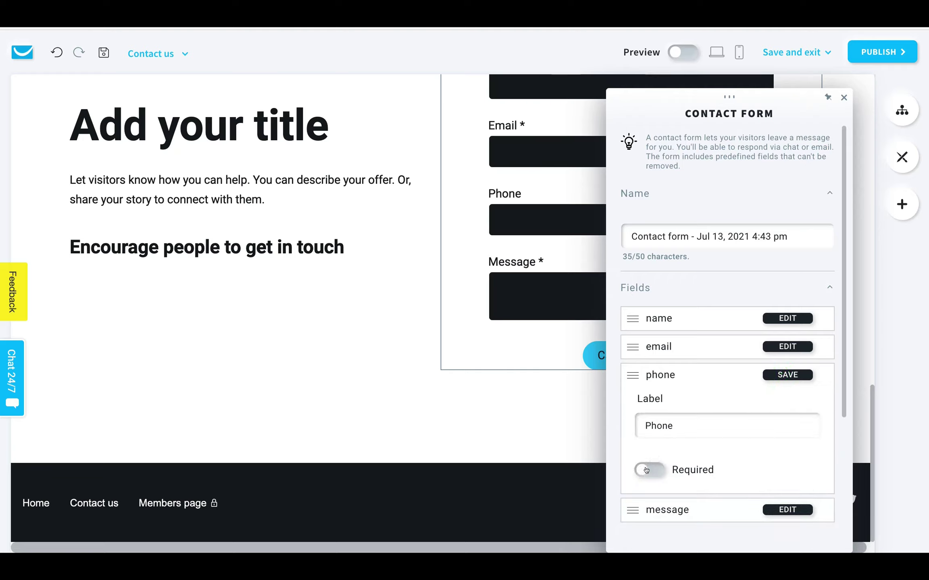
{"action": "left_click", "coordinate": [775, 375]}
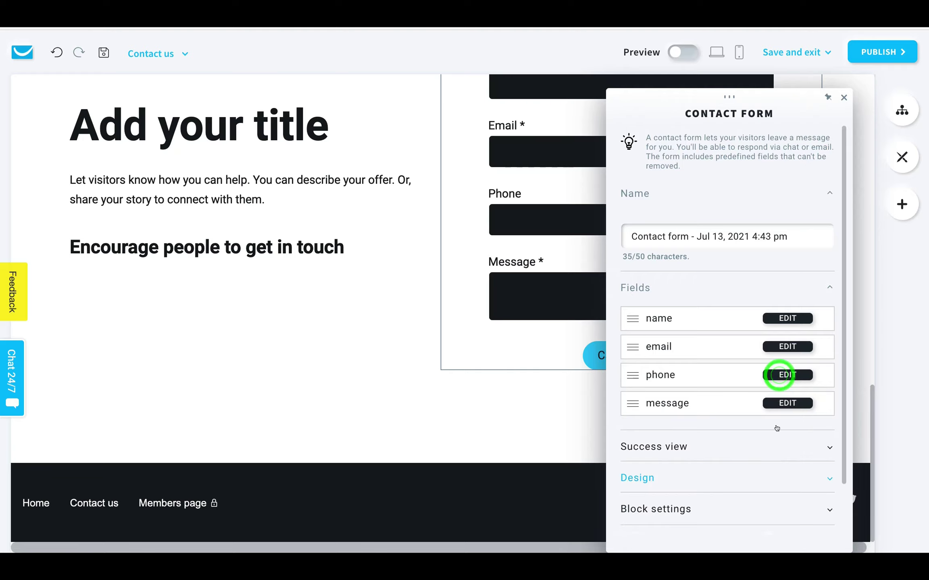
Check the contact form's Message field, make the Name field optional, and close the form settings
{"action": "left_click", "coordinate": [779, 402]}
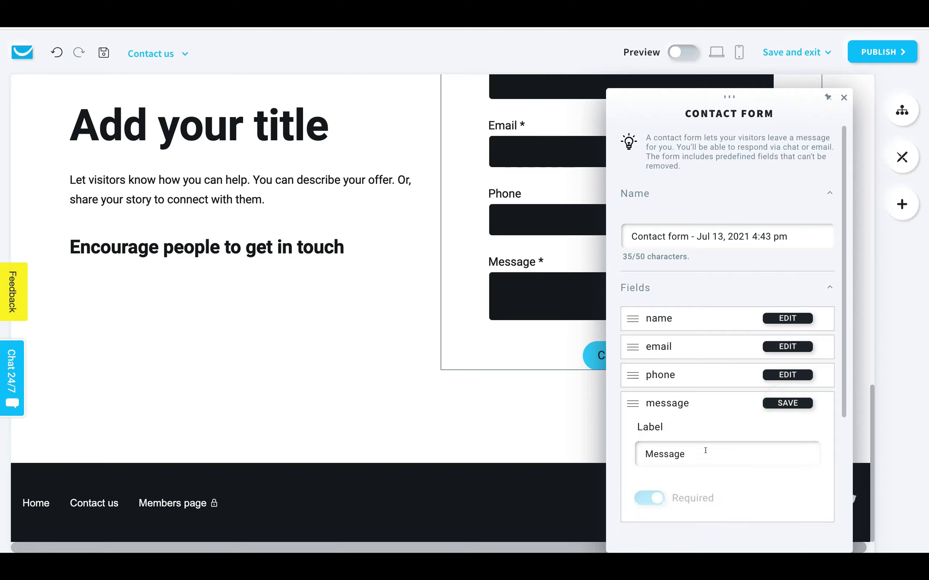
{"action": "left_click", "coordinate": [775, 401]}
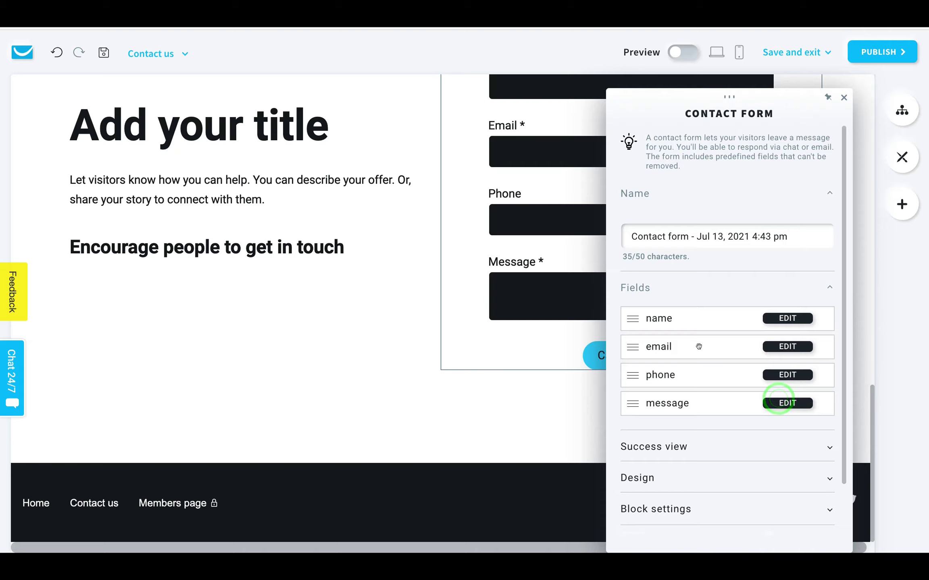
{"action": "left_click", "coordinate": [766, 347]}
{"action": "left_click", "coordinate": [772, 319]}
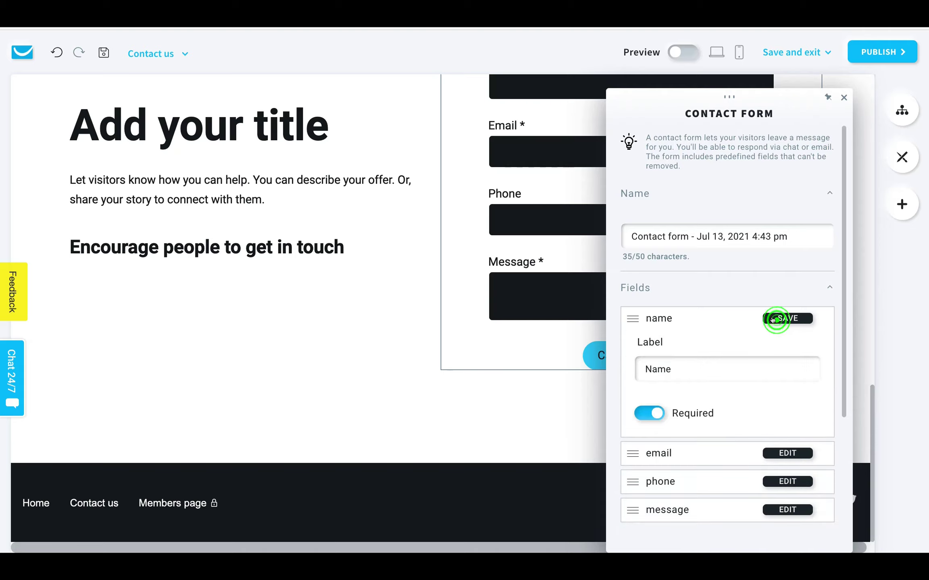
{"action": "left_click", "coordinate": [651, 411]}
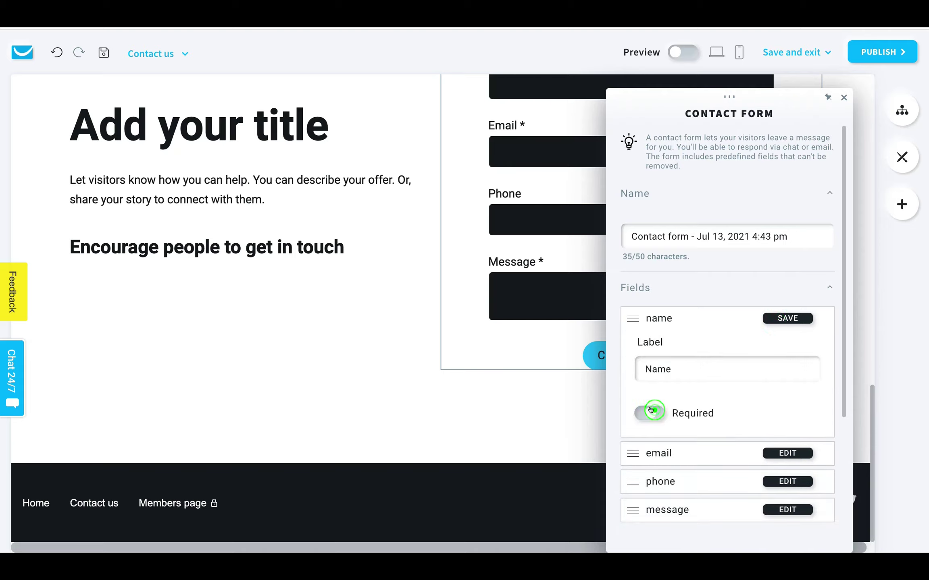
{"action": "left_click", "coordinate": [772, 319]}
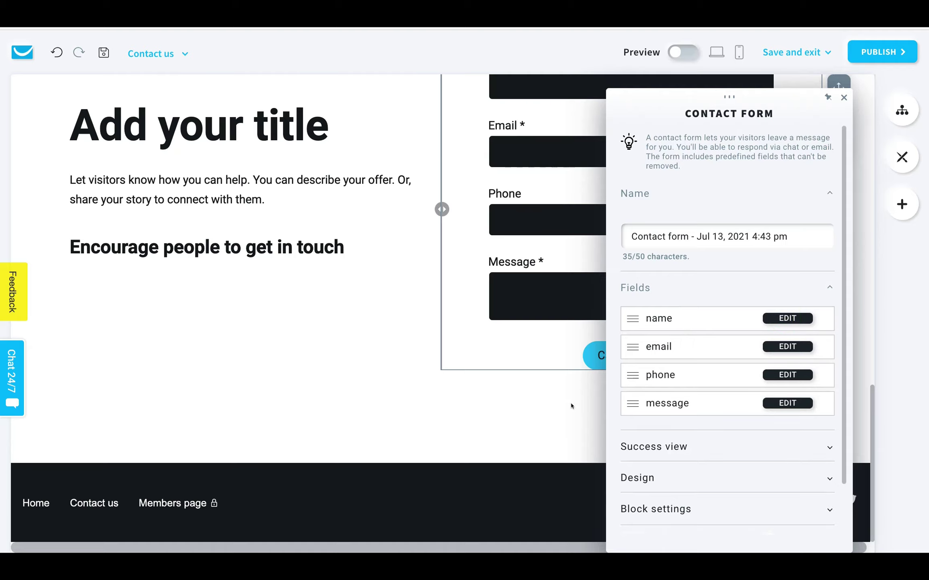
{"action": "left_click", "coordinate": [843, 98]}
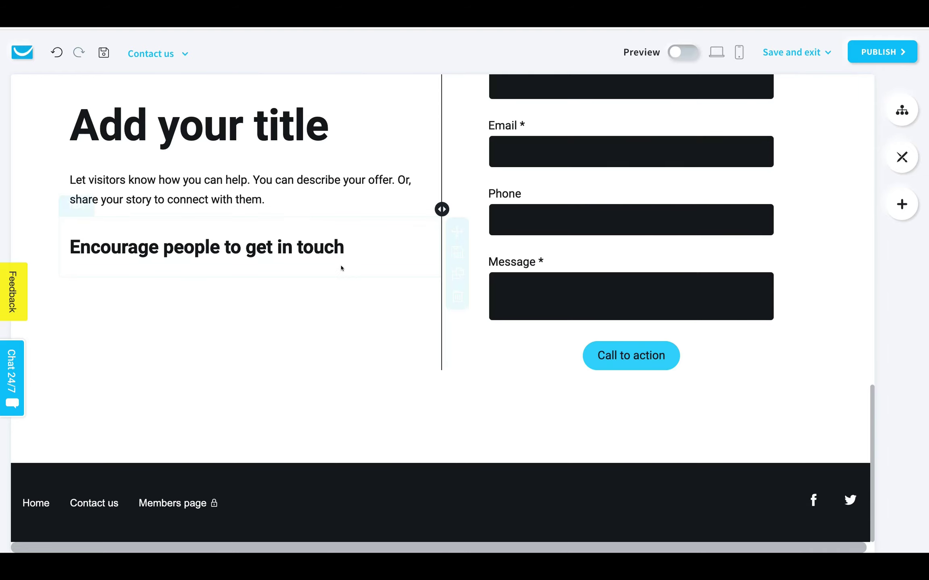
Add a Signup form with rounded dark Name and Email fields beside the text box in the Home page's hero section
{"action": "scroll", "coordinate": [338, 268], "scroll_direction": "up", "scroll_amount": 5}
{"action": "left_click", "coordinate": [901, 204]}
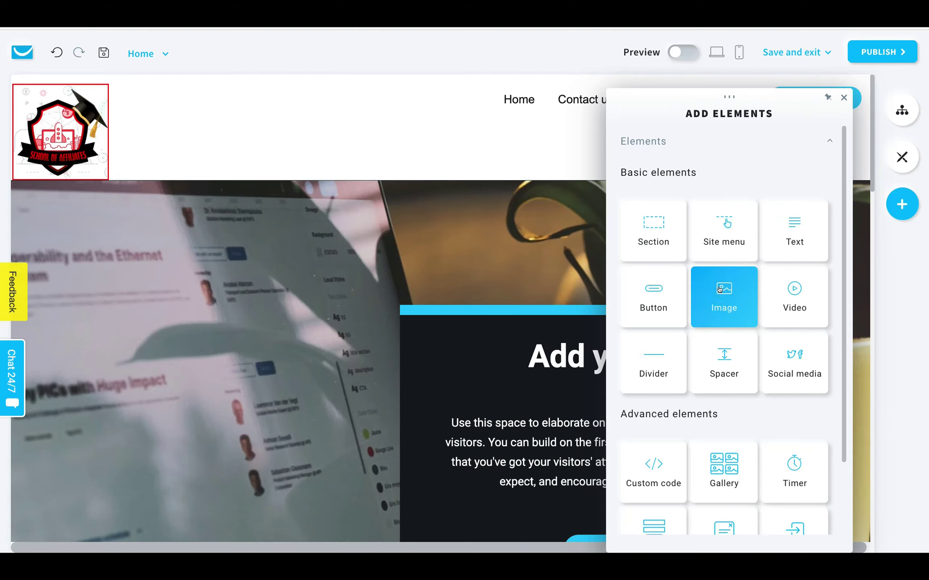
{"action": "scroll", "coordinate": [769, 255], "scroll_direction": "down", "scroll_amount": 3}
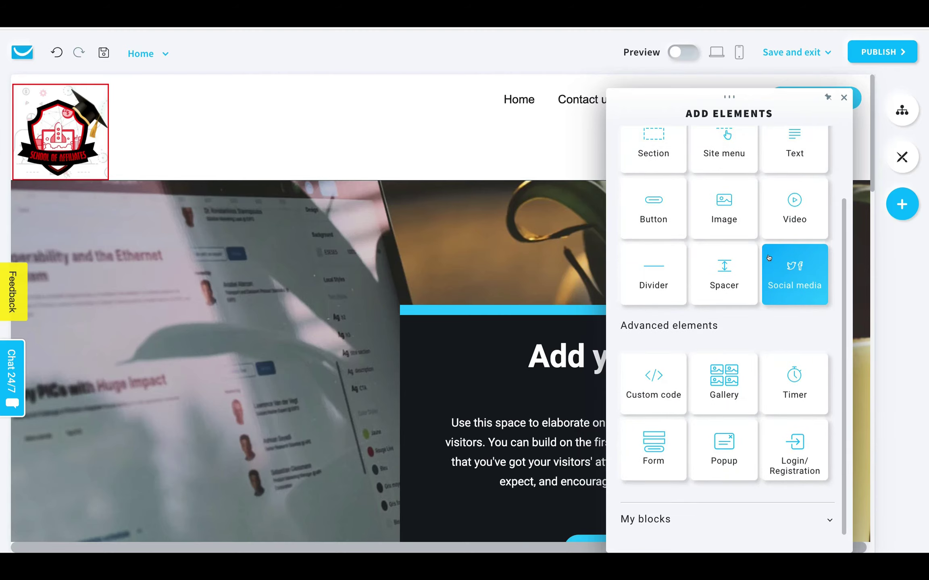
{"action": "left_click_drag", "start_coordinate": [653, 444], "coordinate": [350, 270]}
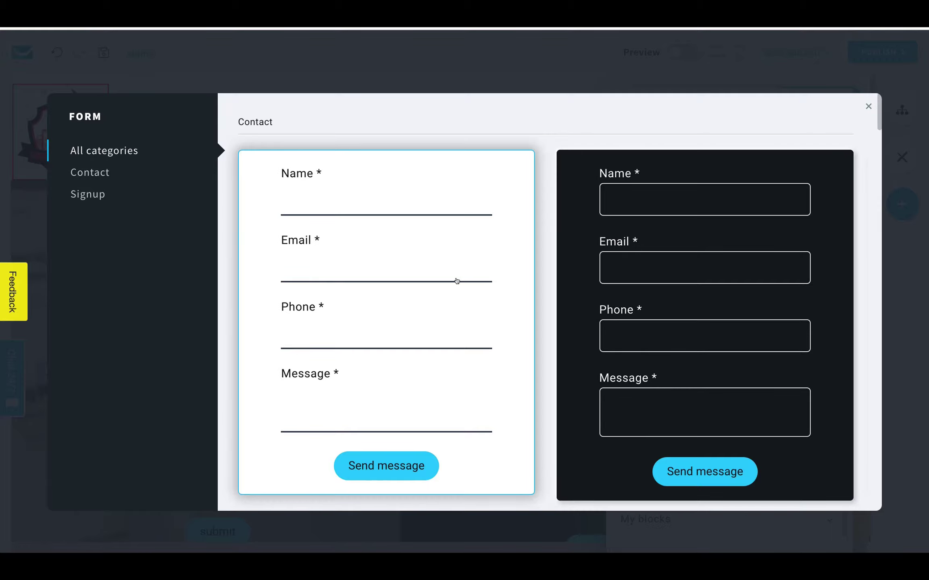
{"action": "left_click", "coordinate": [86, 194]}
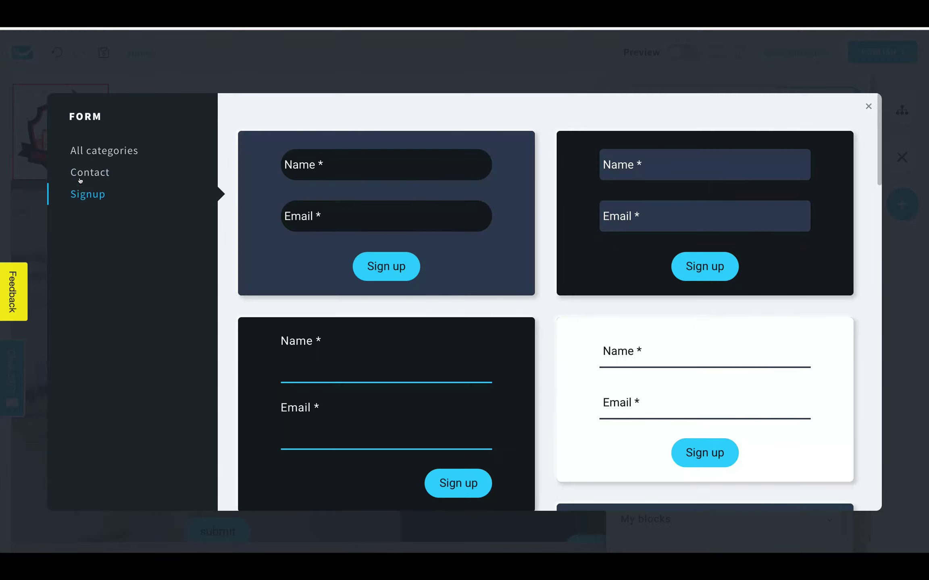
{"action": "left_click", "coordinate": [521, 187]}
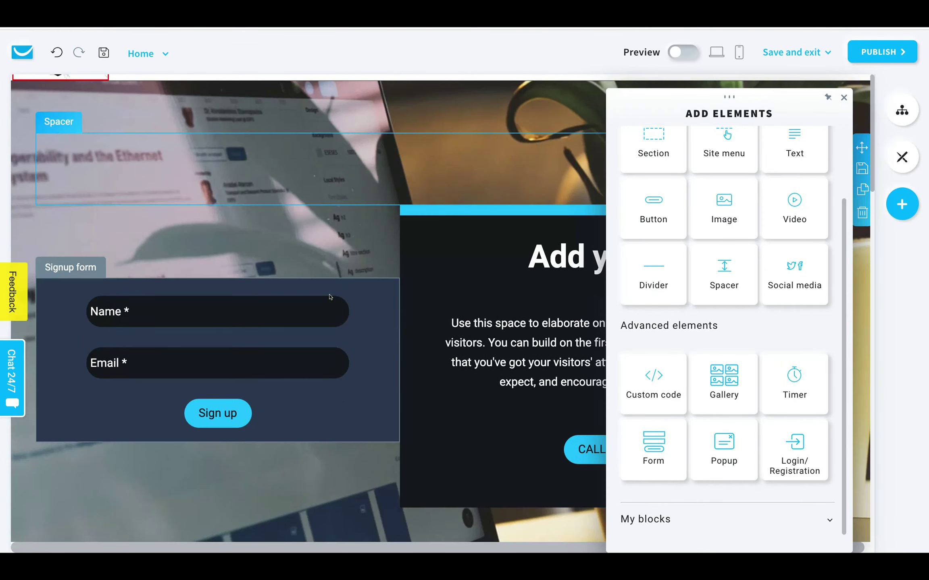
Examine the new signup form's name and email field settings and its custom field option
{"action": "scroll", "coordinate": [330, 297], "scroll_direction": "down", "scroll_amount": 5}
{"action": "scroll", "coordinate": [315, 156], "scroll_direction": "up", "scroll_amount": 3}
{"action": "left_click", "coordinate": [345, 242]}
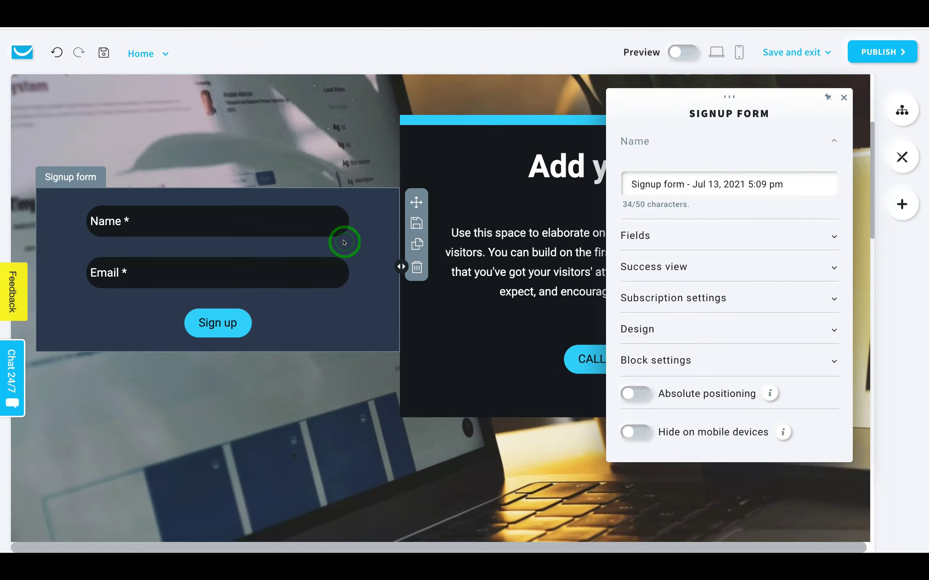
{"action": "left_click", "coordinate": [834, 237]}
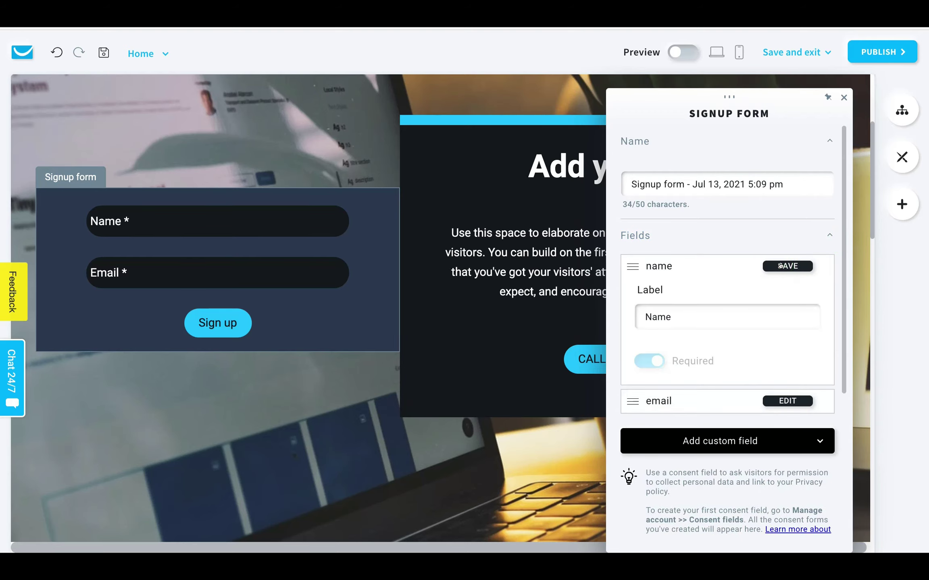
{"action": "left_click", "coordinate": [783, 266]}
{"action": "left_click", "coordinate": [785, 294]}
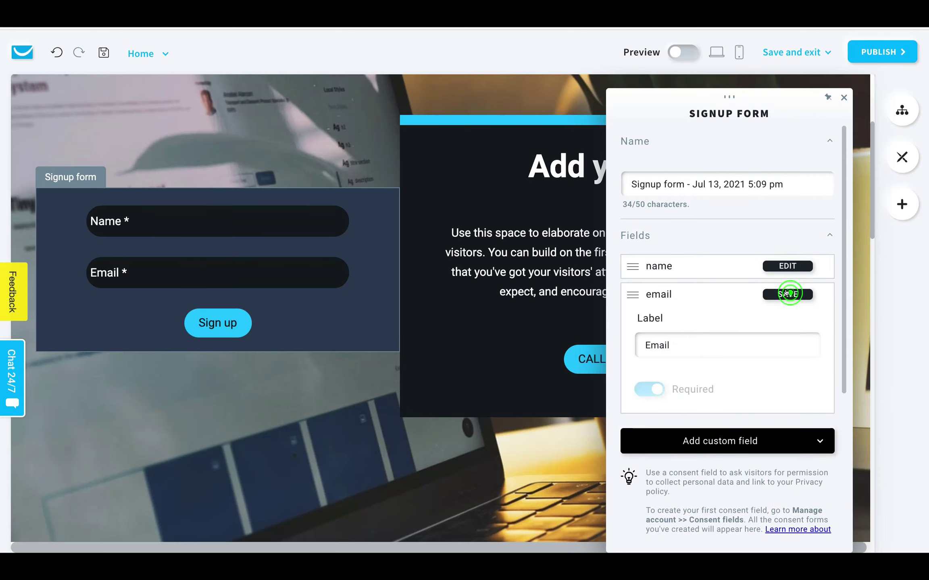
{"action": "left_click", "coordinate": [787, 294]}
{"action": "scroll", "coordinate": [790, 287], "scroll_direction": "down", "scroll_amount": 1}
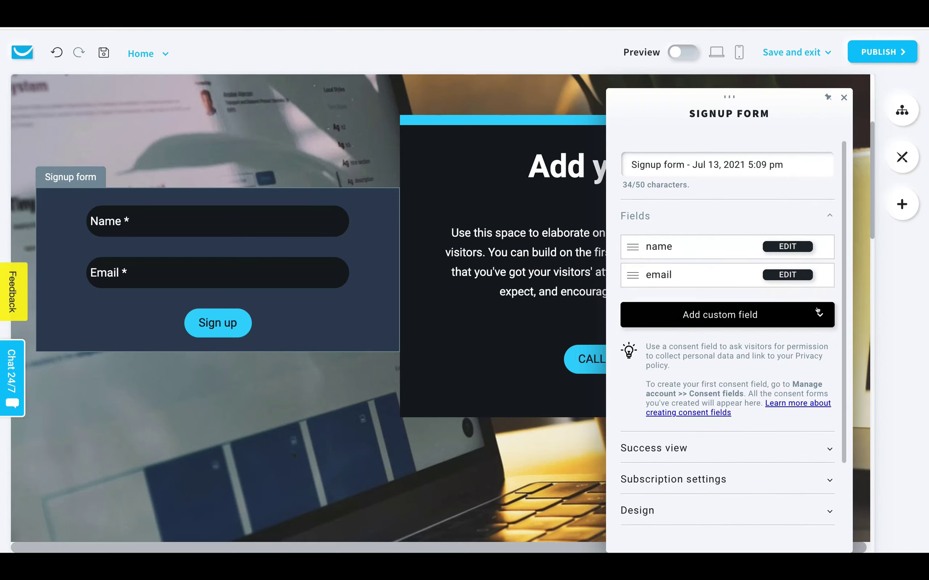
{"action": "left_click", "coordinate": [828, 216]}
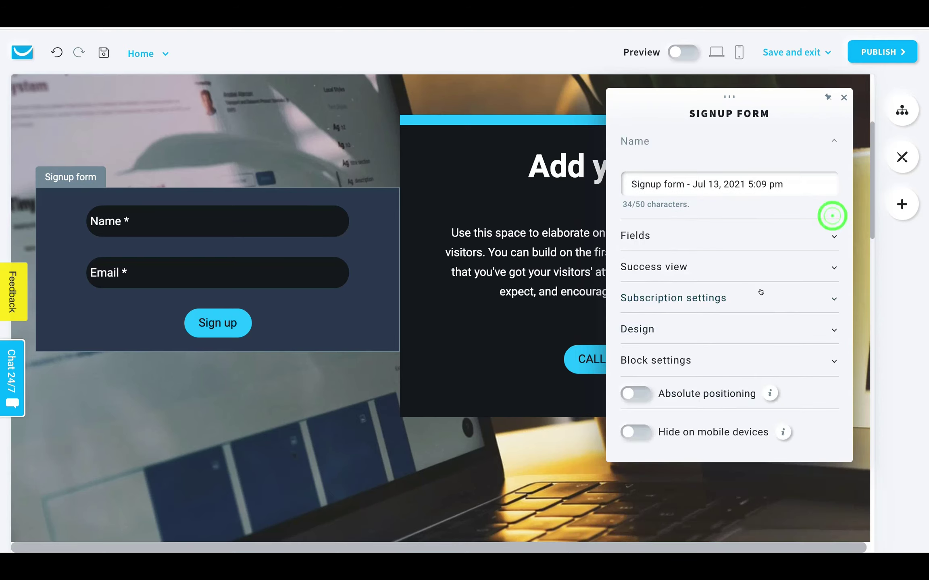
Examine the signup form's subscription settings and the contact lists available for it
{"action": "left_click", "coordinate": [732, 298]}
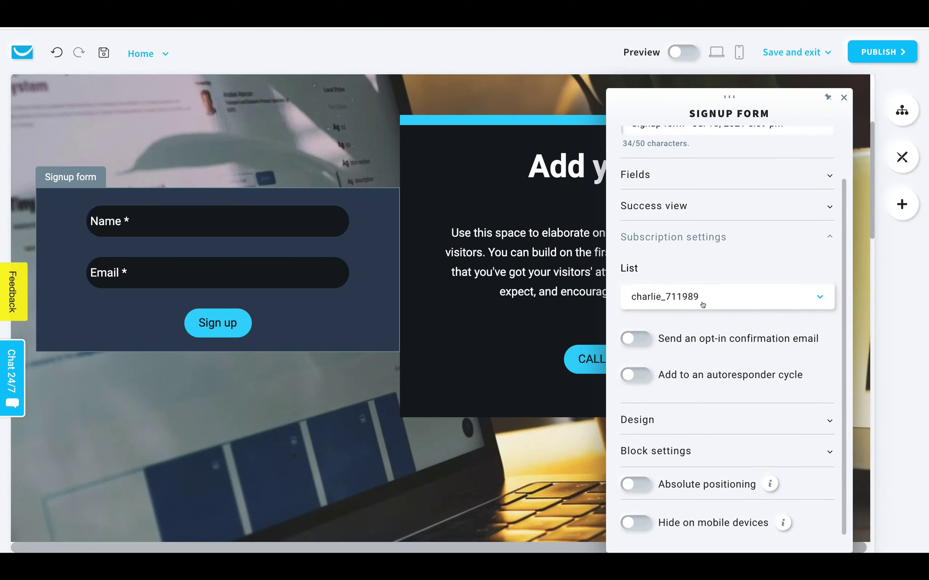
{"action": "left_click", "coordinate": [824, 295]}
{"action": "left_click", "coordinate": [823, 296]}
{"action": "left_click", "coordinate": [823, 296]}
{"action": "left_click", "coordinate": [816, 294]}
{"action": "mouse_move", "coordinate": [187, 252]}
Try the signup form's autoresponder cycle option, turn it back off, and view the Design options before closing the settings
{"action": "left_click", "coordinate": [636, 376]}
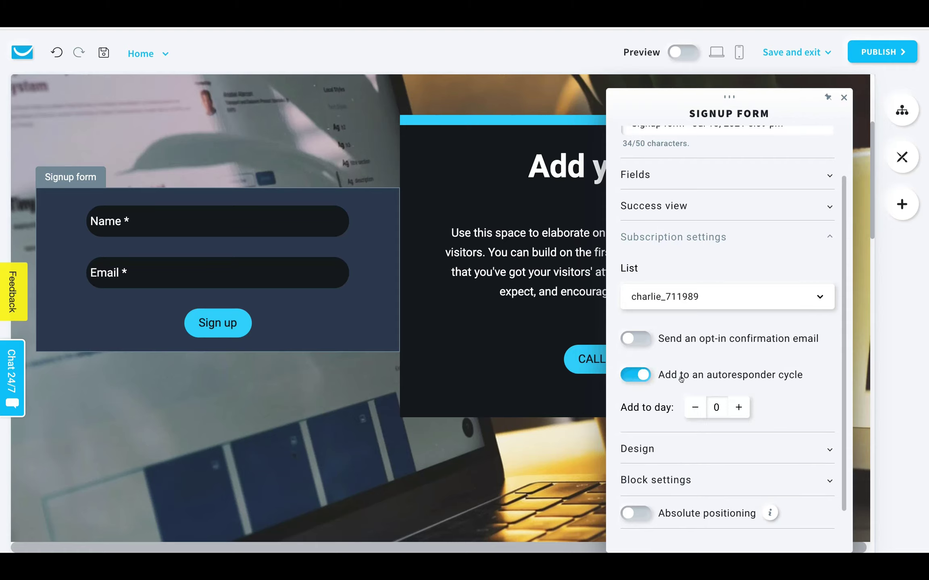
{"action": "scroll", "coordinate": [757, 394], "scroll_direction": "down", "scroll_amount": 1}
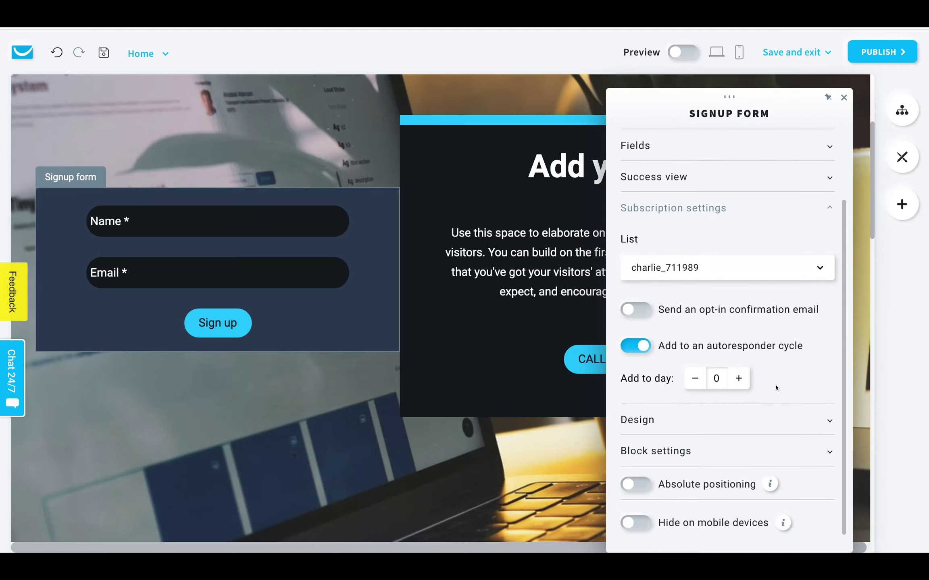
{"action": "left_click", "coordinate": [640, 346]}
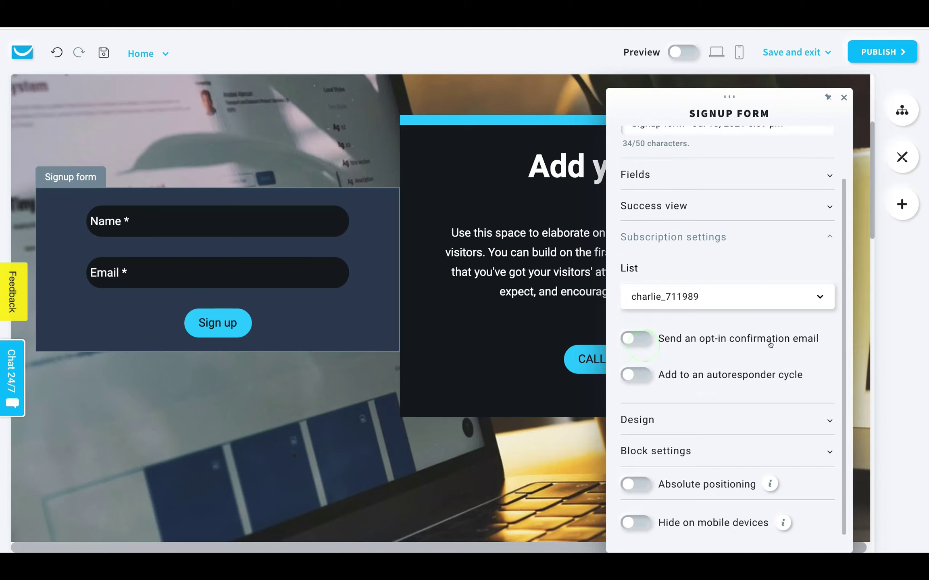
{"action": "left_click", "coordinate": [826, 419]}
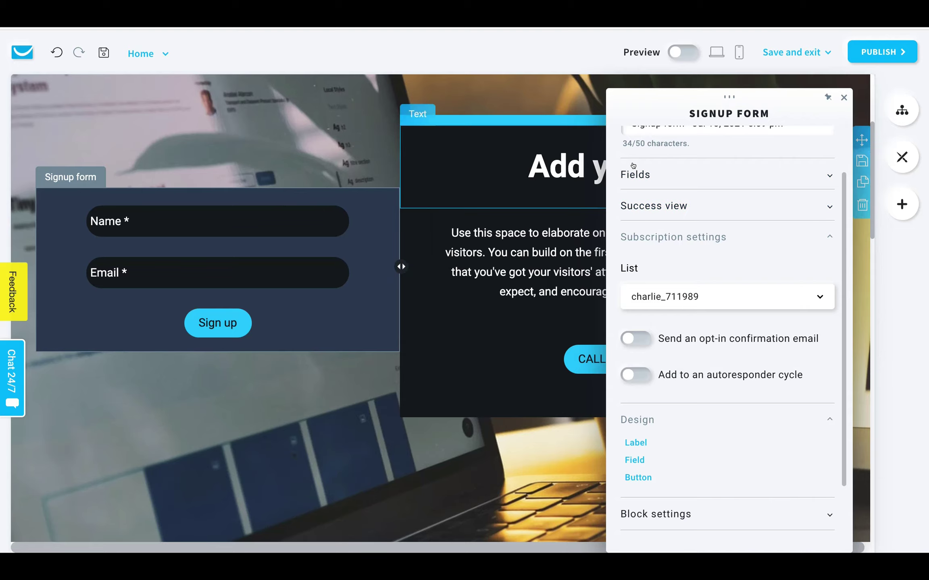
{"action": "left_click", "coordinate": [843, 97]}
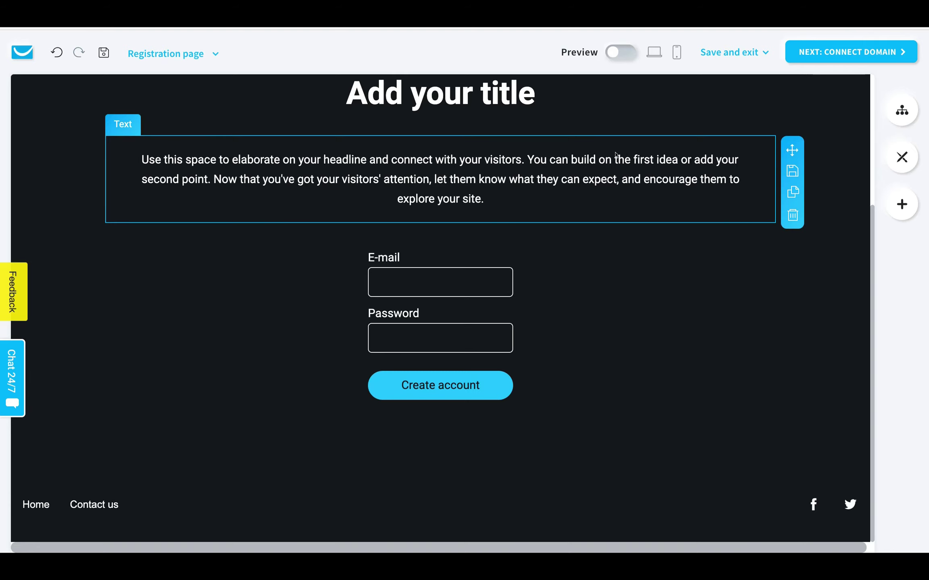
Look over the Registration page and switch to the Login page
{"action": "scroll", "coordinate": [500, 149], "scroll_direction": "up", "scroll_amount": 5}
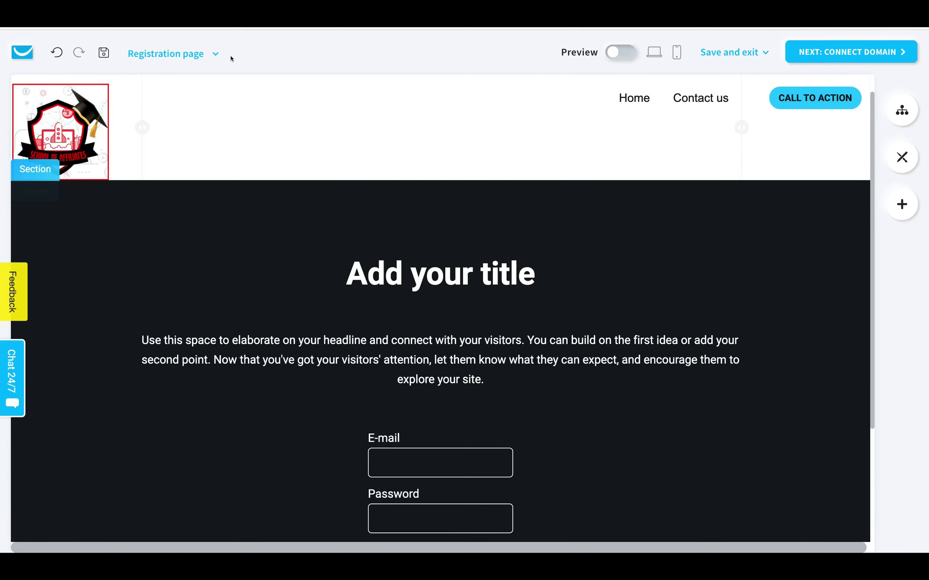
{"action": "left_click", "coordinate": [211, 56]}
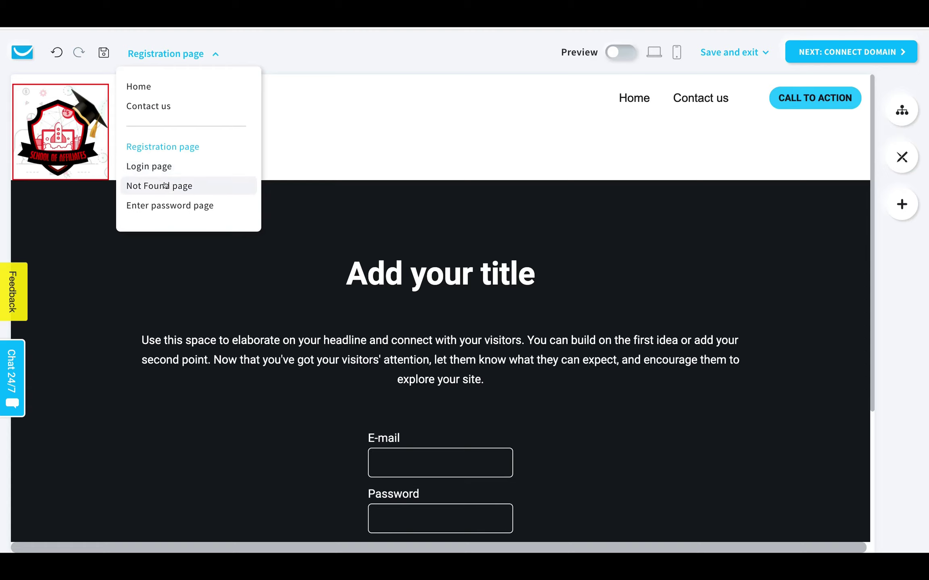
{"action": "left_click", "coordinate": [154, 165]}
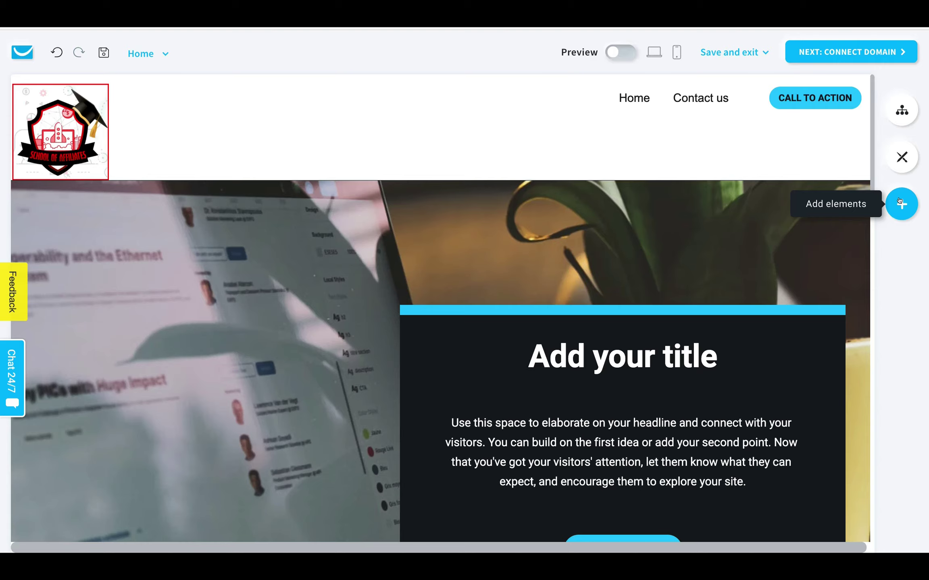
Add a page to the site from the Members-only category using the Member Area template
{"action": "left_click", "coordinate": [901, 110]}
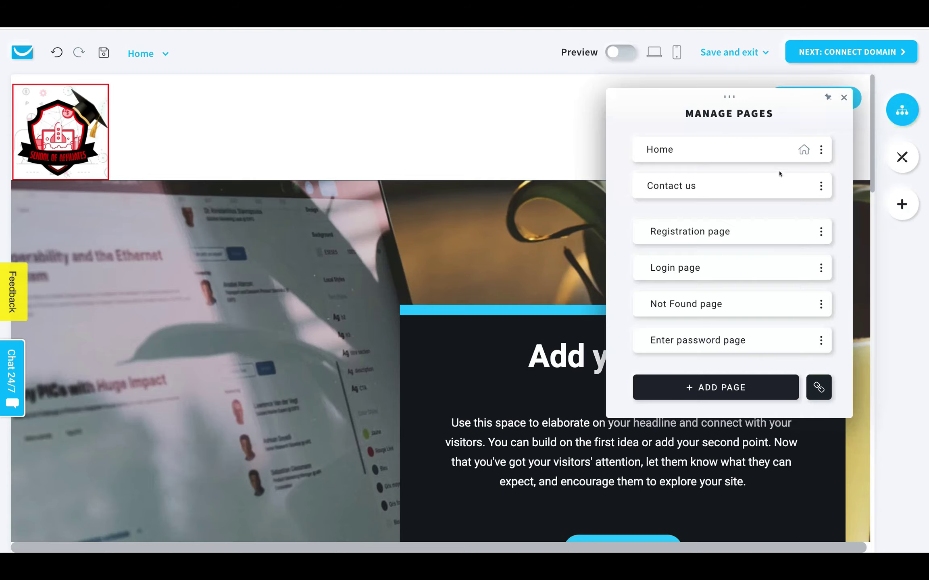
{"action": "left_click", "coordinate": [729, 383]}
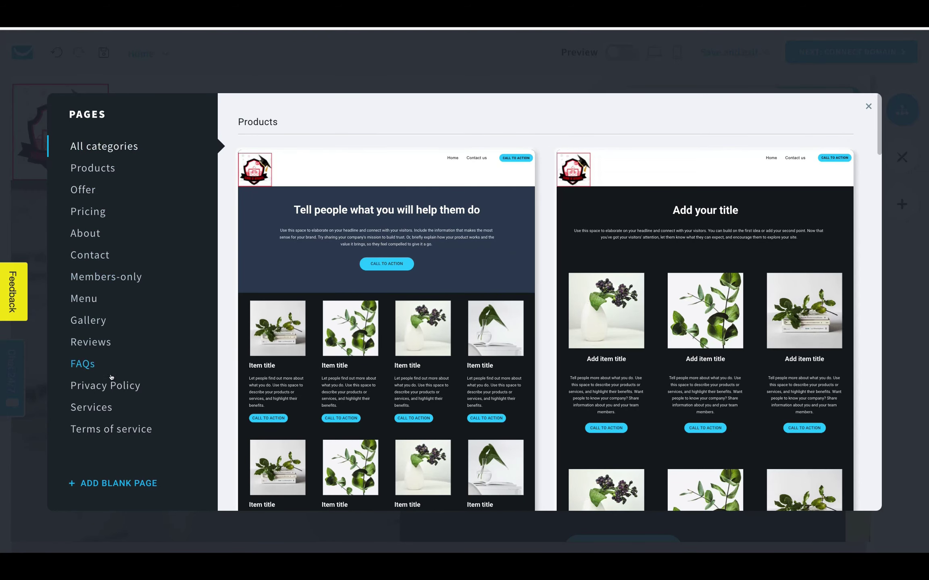
{"action": "left_click", "coordinate": [103, 275]}
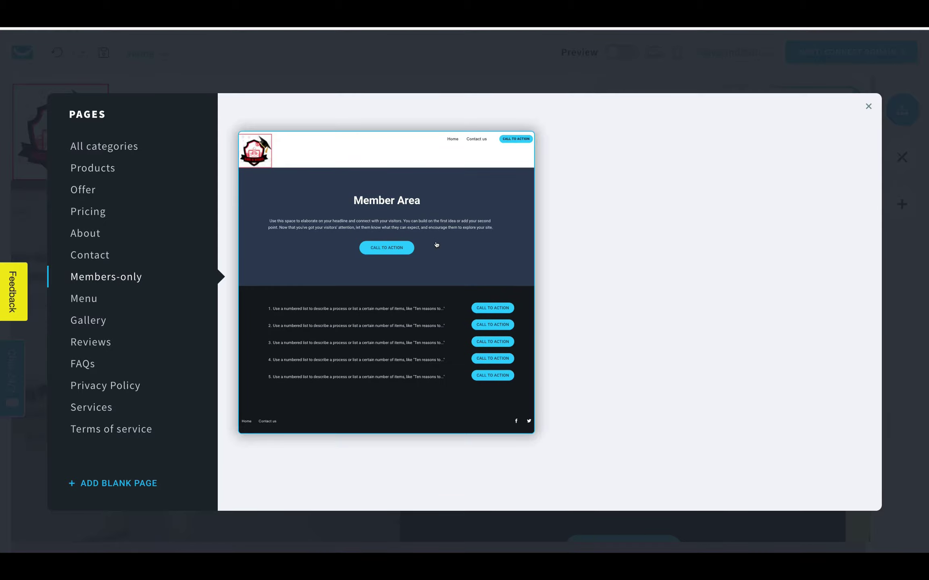
{"action": "left_click", "coordinate": [436, 244]}
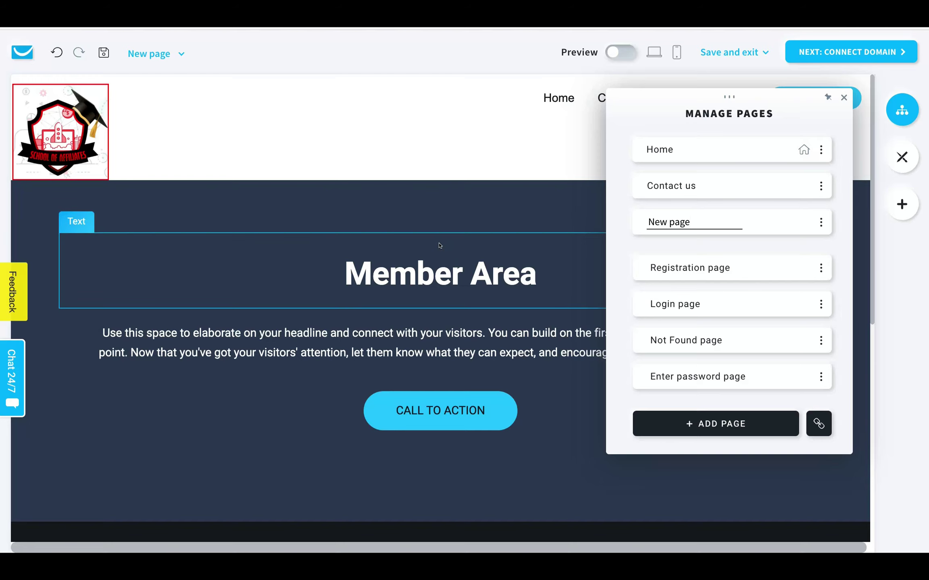
Rename the newly added page as Members page
{"action": "key", "text": "BackSpace"}
{"action": "key", "text": "BackSpace"}
{"action": "key", "text": "BackSpace"}
{"action": "key", "text": "BackSpace"}
{"action": "key", "text": "BackSpace"}
{"action": "key", "text": "BackSpace"}
{"action": "key", "text": "BackSpace"}
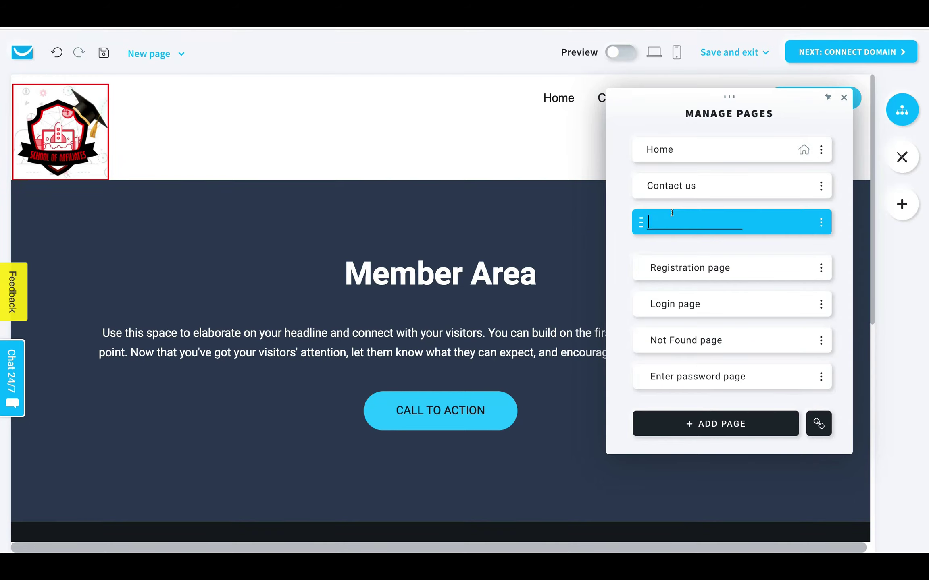
{"action": "type", "text": "Members page"}
{"action": "key", "text": "Return"}
Restrict access to the Members page to Members only in its page settings and close the page manager
{"action": "left_click", "coordinate": [821, 222]}
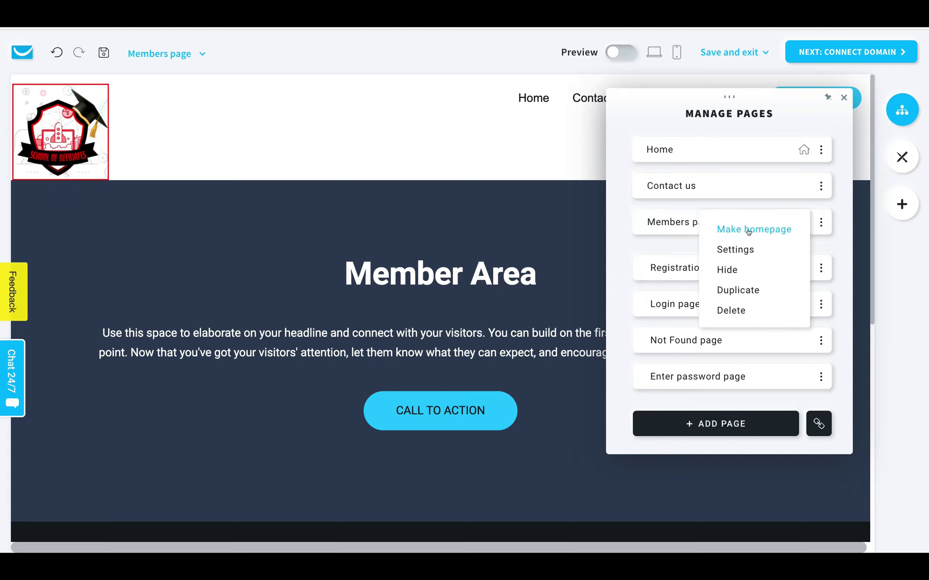
{"action": "left_click", "coordinate": [745, 248]}
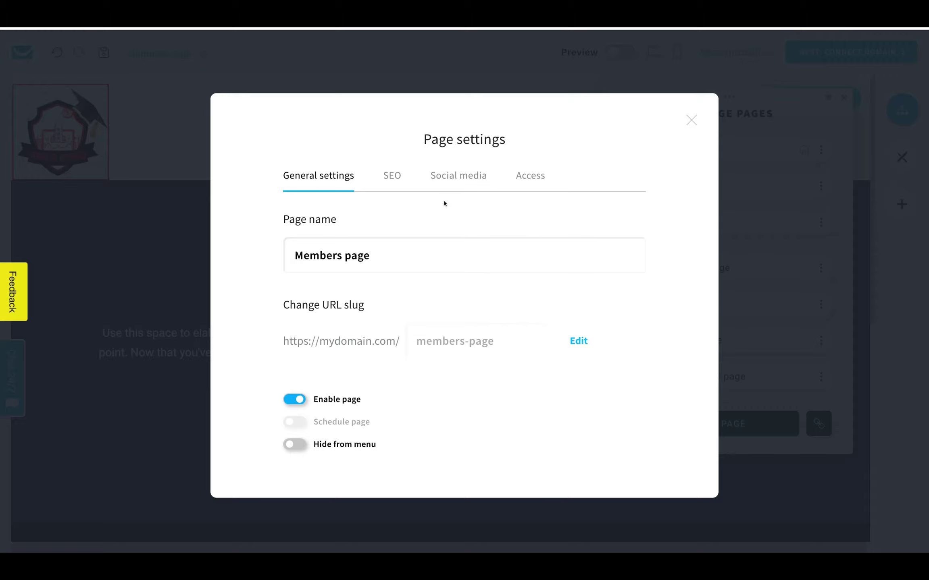
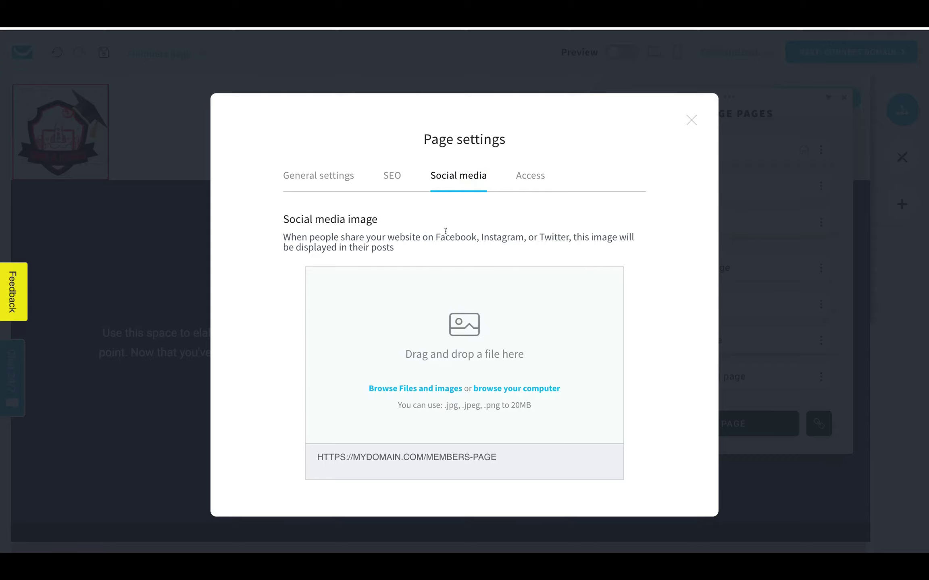
{"action": "left_click", "coordinate": [526, 175]}
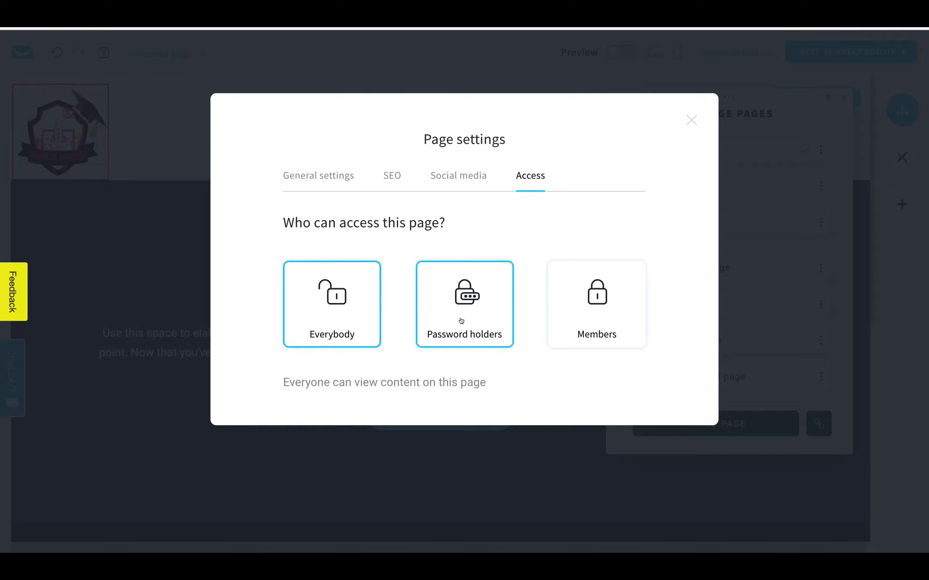
{"action": "left_click", "coordinate": [600, 315]}
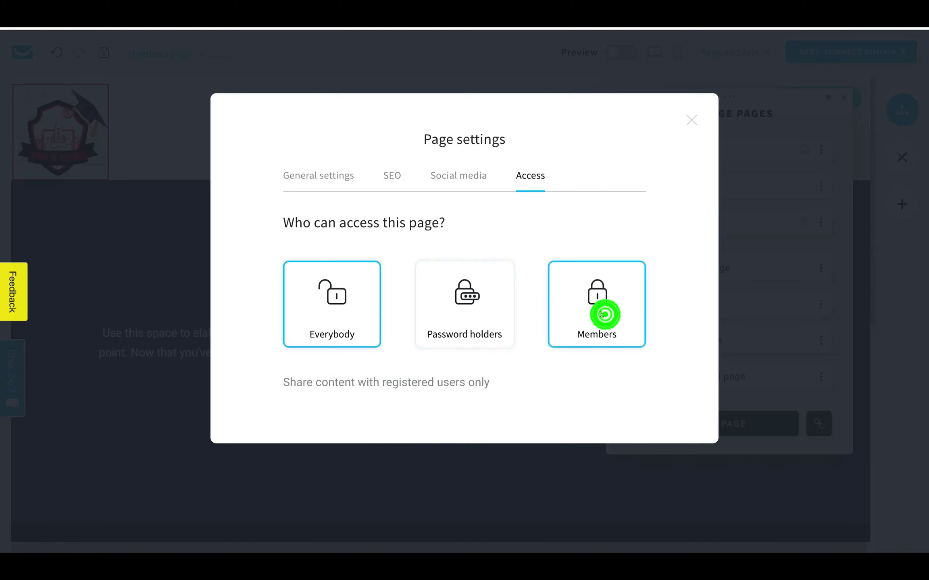
{"action": "left_click", "coordinate": [762, 285]}
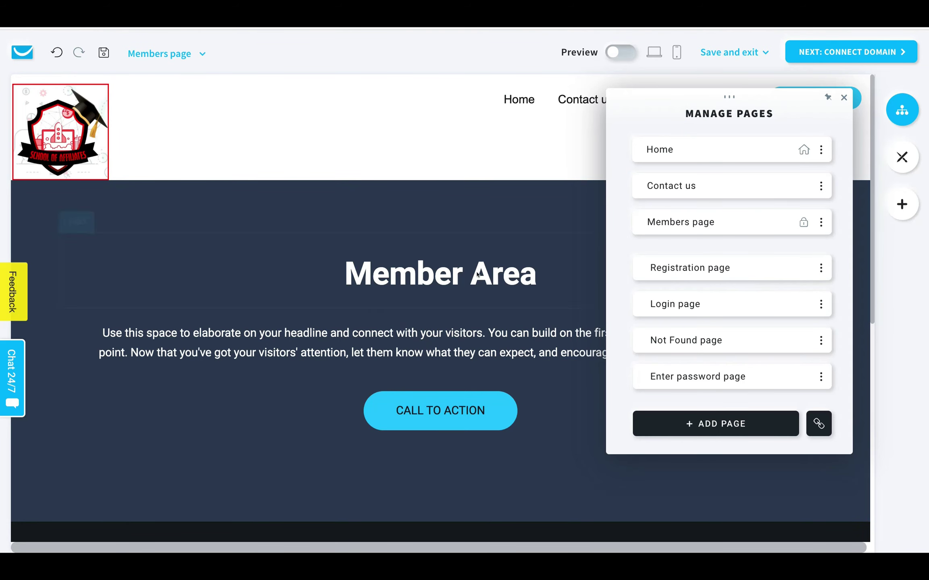
{"action": "left_click", "coordinate": [842, 98]}
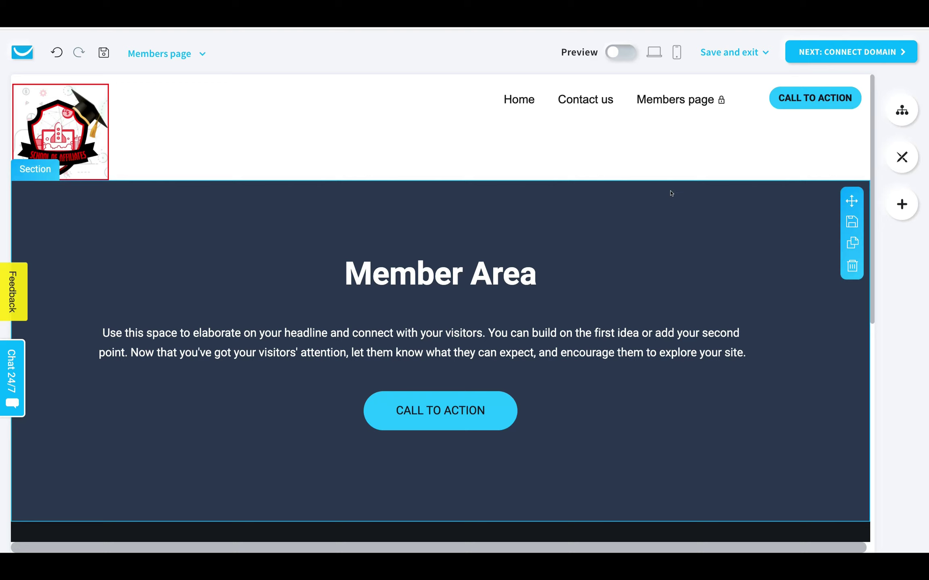
Look over the Members page from its header down to the footer
{"action": "scroll", "coordinate": [793, 171], "scroll_direction": "down", "scroll_amount": 3}
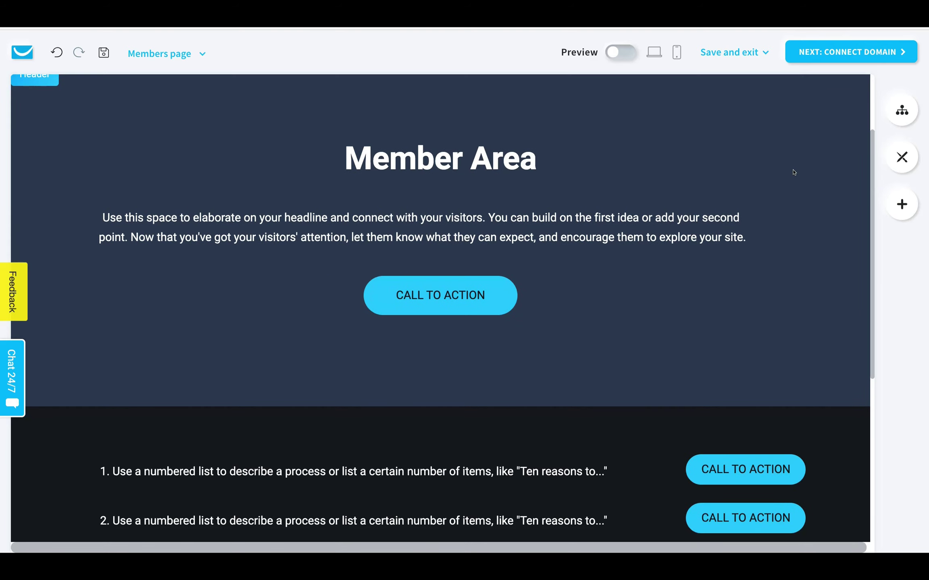
{"action": "scroll", "coordinate": [793, 172], "scroll_direction": "down", "scroll_amount": 5}
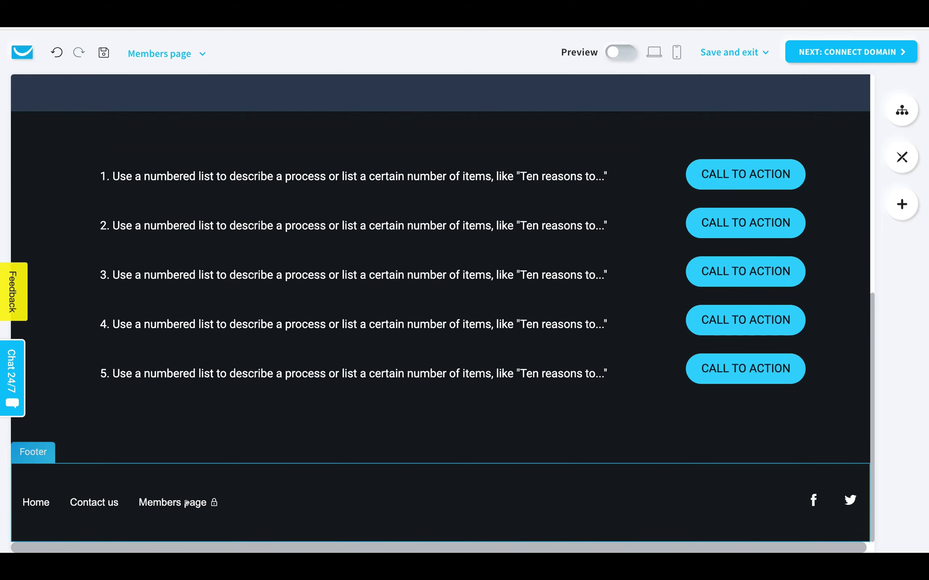
{"action": "scroll", "coordinate": [787, 286], "scroll_direction": "up", "scroll_amount": 8}
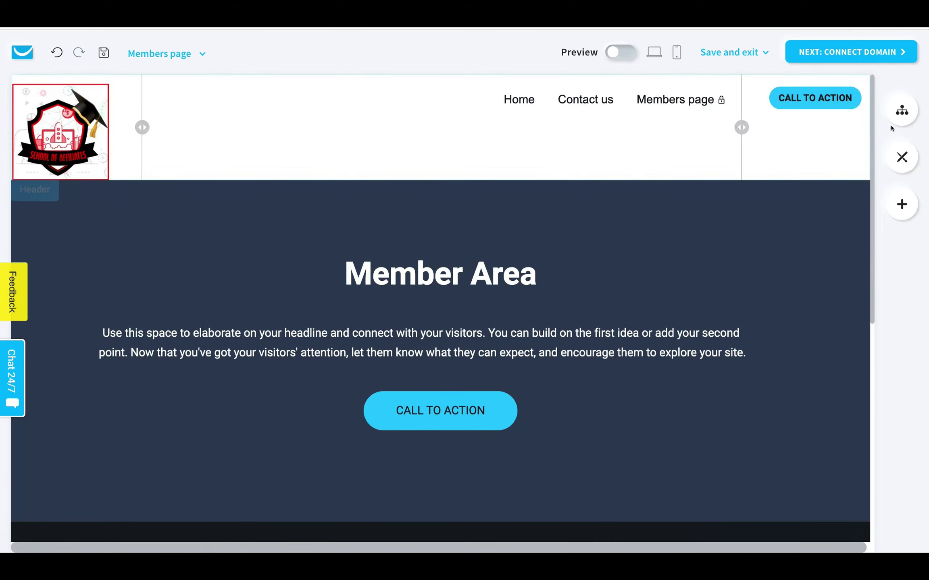
View the templates offered for a new page and the header's settings, closing both without making changes
{"action": "left_click", "coordinate": [901, 110]}
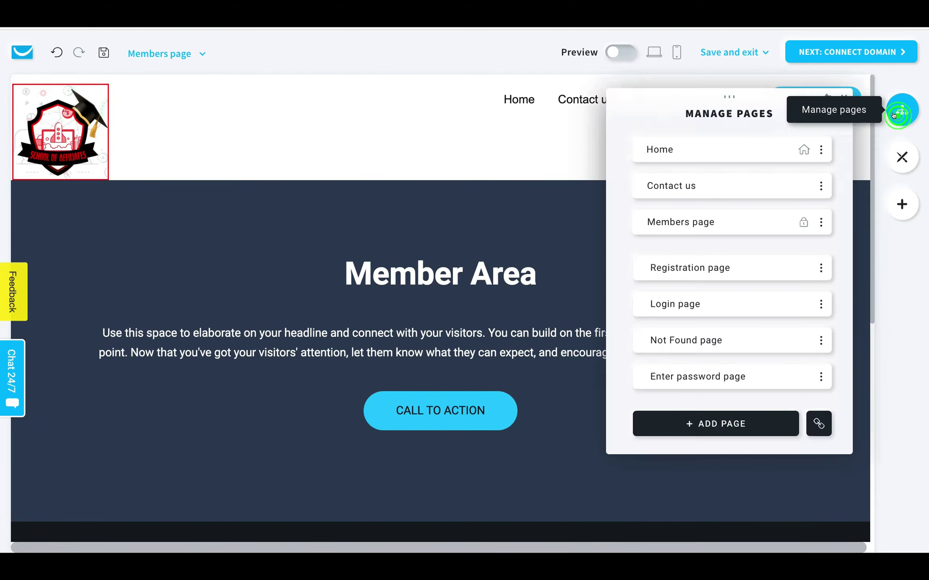
{"action": "left_click", "coordinate": [743, 425]}
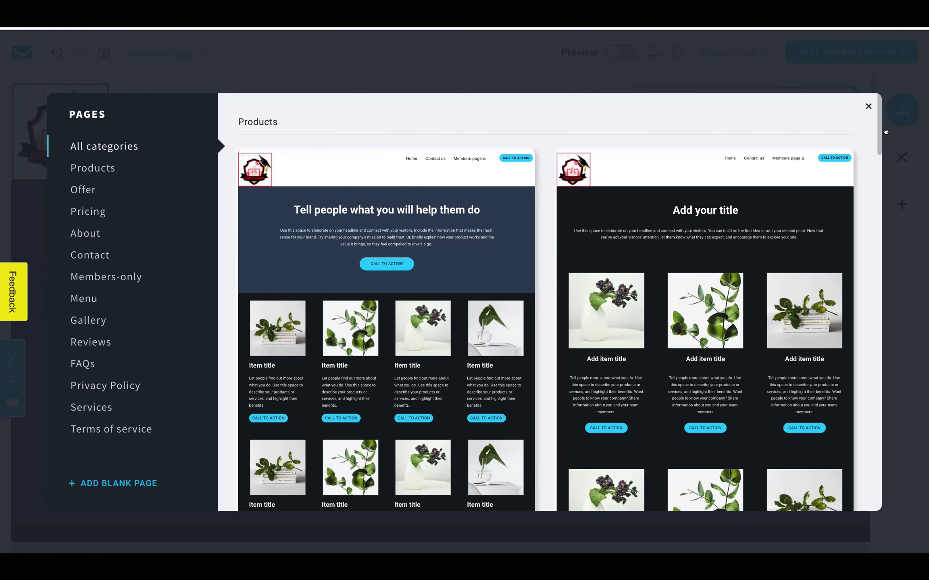
{"action": "left_click", "coordinate": [868, 105]}
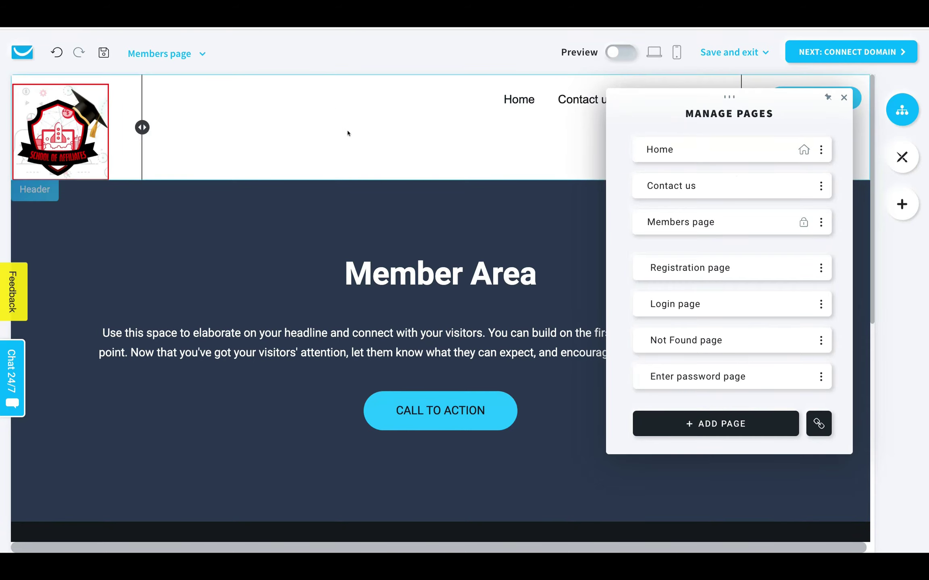
{"action": "left_click", "coordinate": [309, 147]}
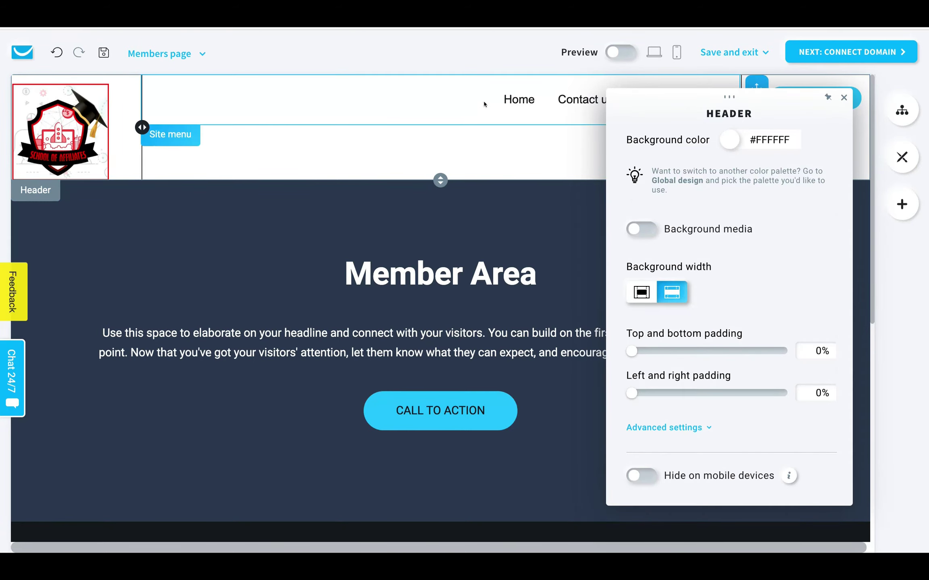
{"action": "left_click", "coordinate": [843, 98]}
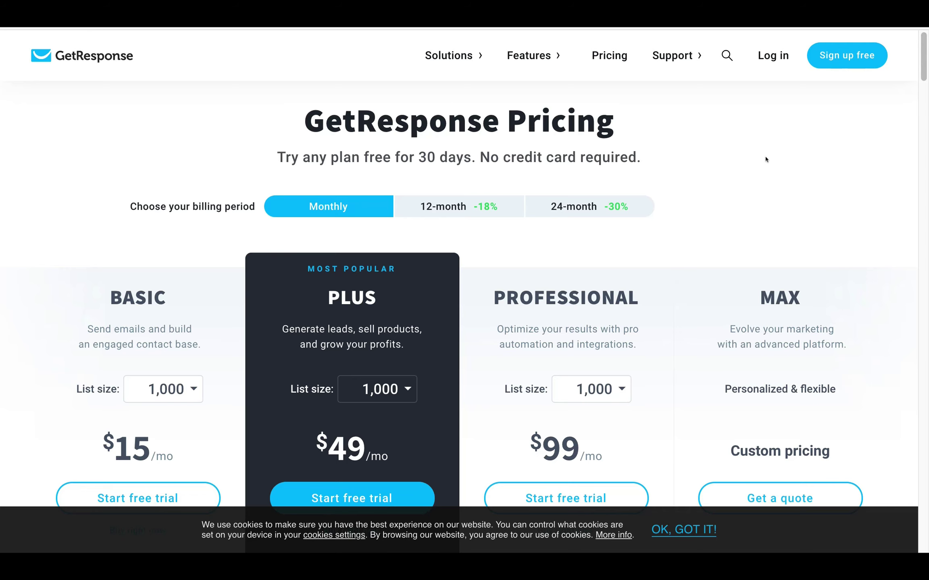
Examine the GetResponse pricing page, comparing the monthly prices and included features of the Basic, Plus, Professional and Max plans
{"action": "scroll", "coordinate": [766, 159], "scroll_direction": "down", "scroll_amount": 3}
{"action": "scroll", "coordinate": [765, 159], "scroll_direction": "down", "scroll_amount": 1}
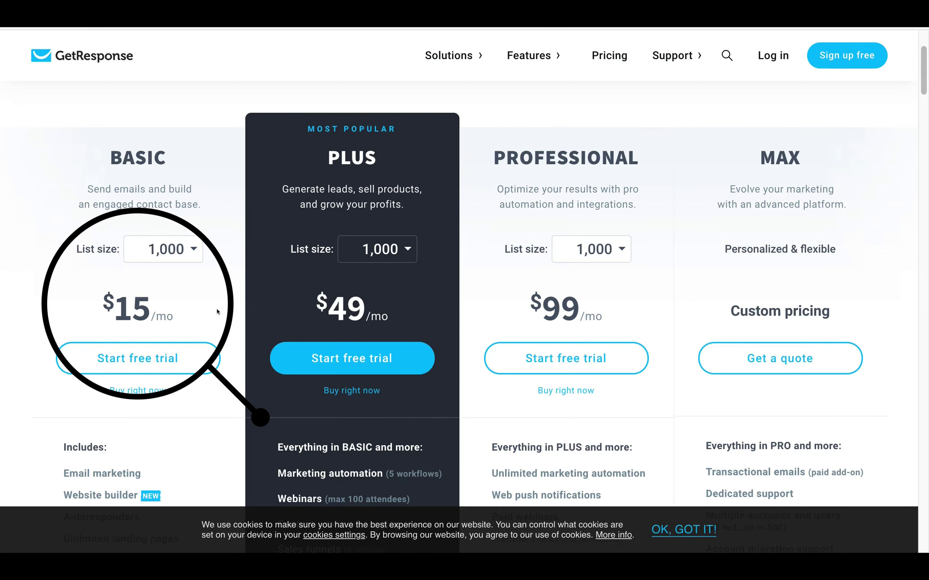
{"action": "scroll", "coordinate": [217, 312], "scroll_direction": "down", "scroll_amount": 1}
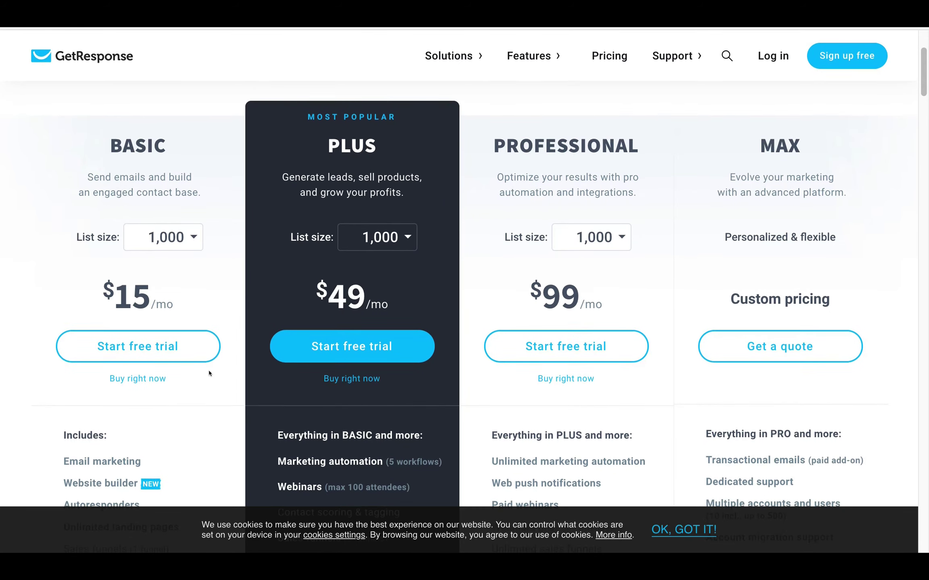
{"action": "scroll", "coordinate": [209, 374], "scroll_direction": "down", "scroll_amount": 4}
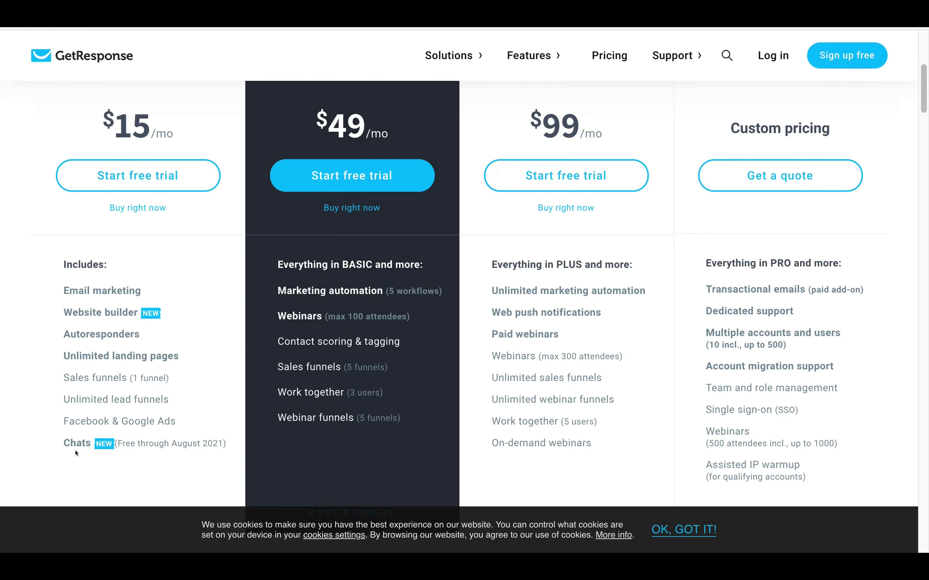
{"action": "scroll", "coordinate": [165, 417], "scroll_direction": "down", "scroll_amount": 3}
{"action": "scroll", "coordinate": [165, 417], "scroll_direction": "up", "scroll_amount": 8}
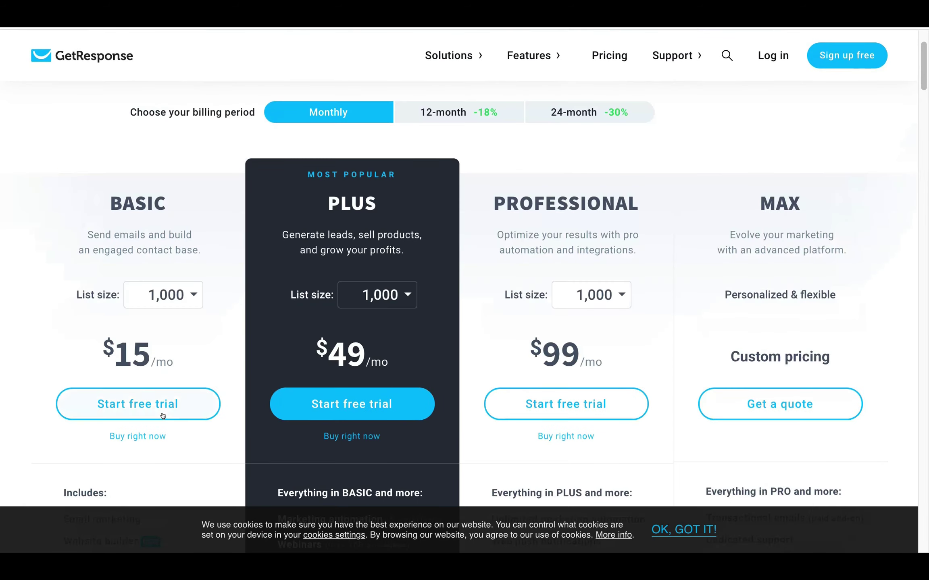
{"action": "scroll", "coordinate": [173, 415], "scroll_direction": "down", "scroll_amount": 1}
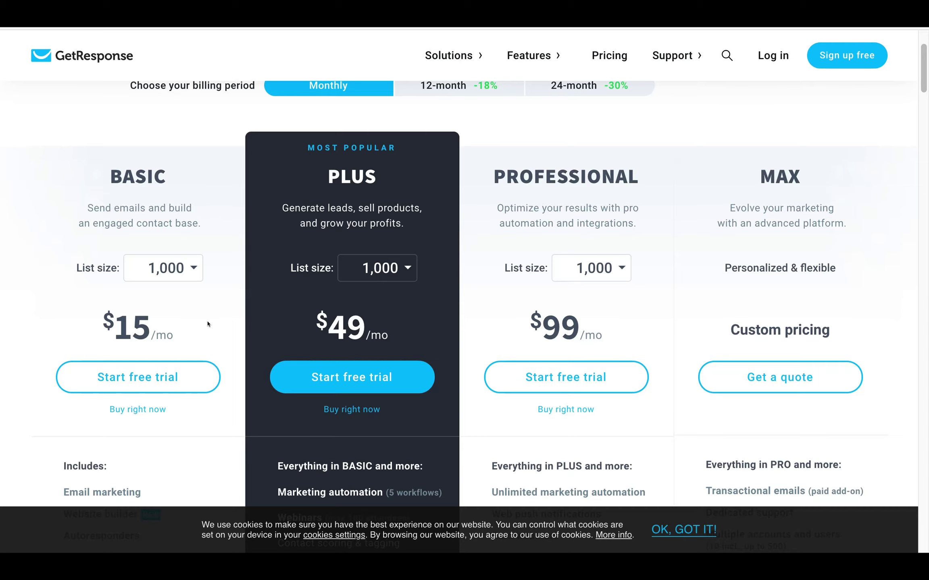
{"action": "scroll", "coordinate": [167, 390], "scroll_direction": "down", "scroll_amount": 3}
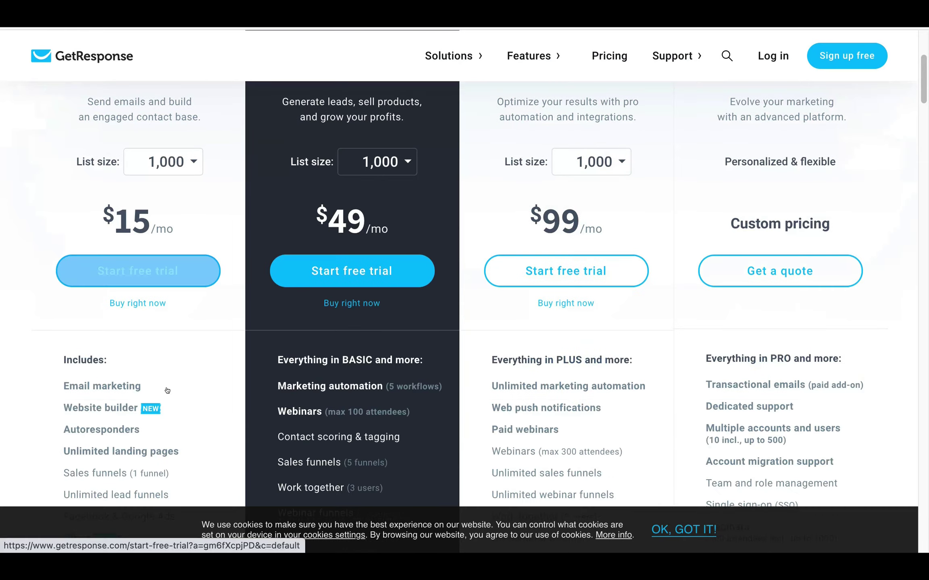
{"action": "scroll", "coordinate": [203, 449], "scroll_direction": "up", "scroll_amount": 6}
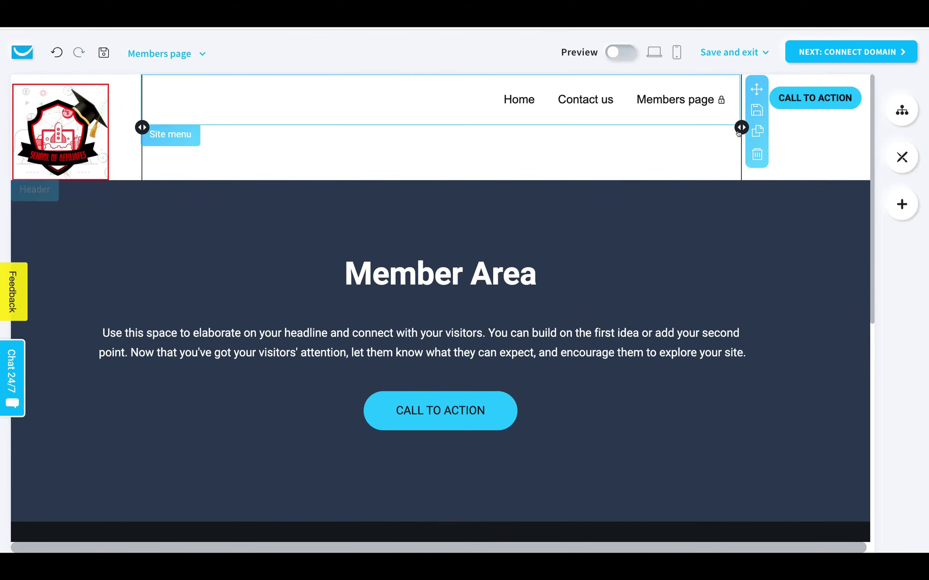
Review the Members page in the website editor and check its full length in the mobile preview
{"action": "scroll", "coordinate": [679, 237], "scroll_direction": "down", "scroll_amount": 8}
{"action": "scroll", "coordinate": [671, 242], "scroll_direction": "up", "scroll_amount": 8}
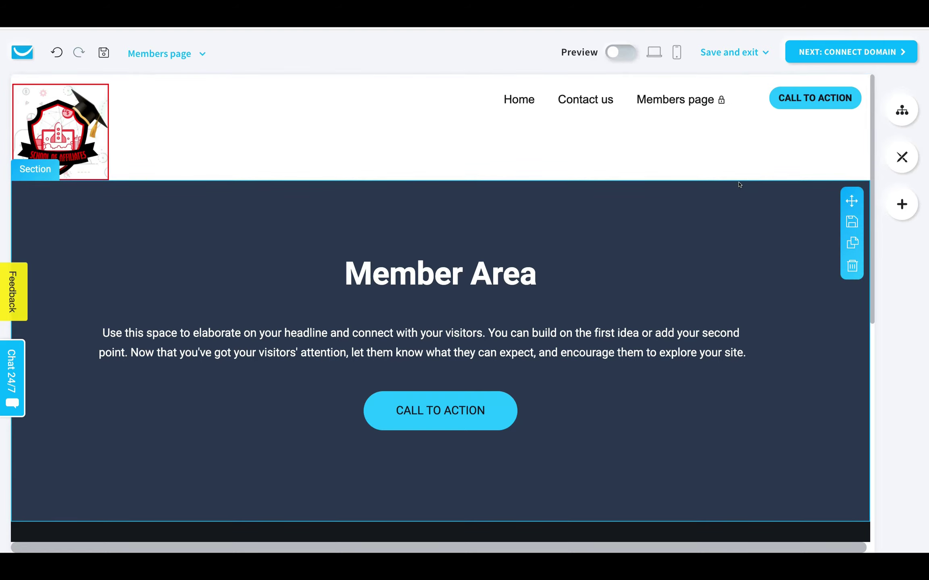
{"action": "left_click", "coordinate": [675, 52]}
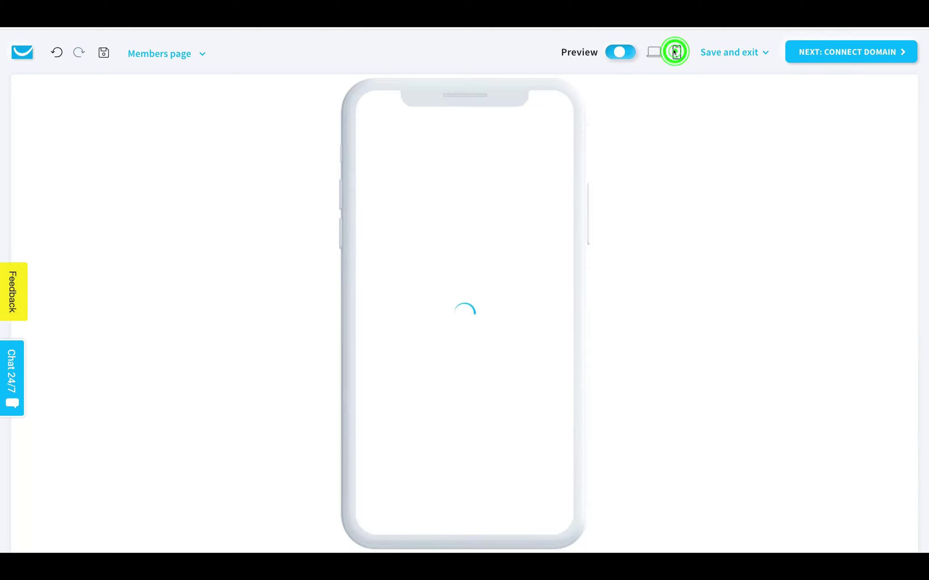
{"action": "scroll", "coordinate": [528, 238], "scroll_direction": "down", "scroll_amount": 6}
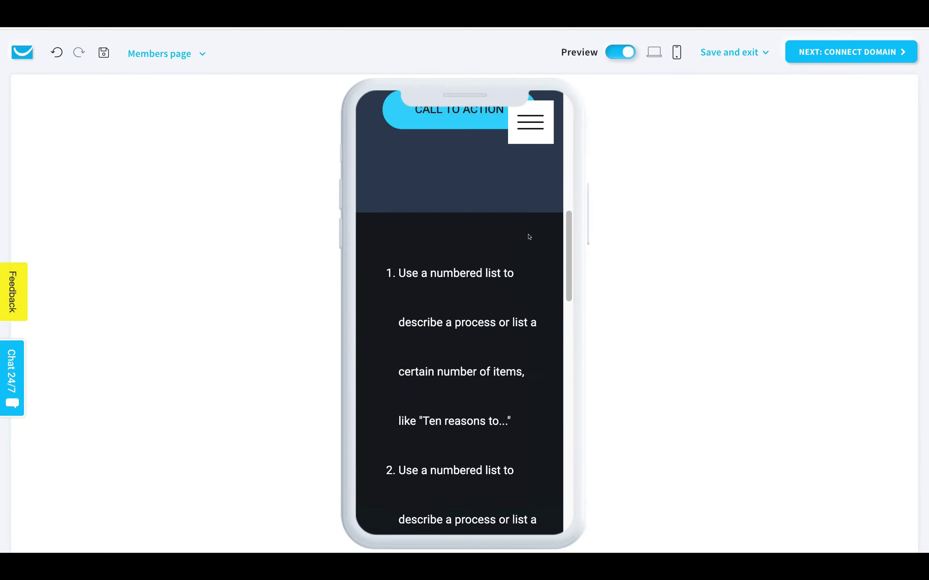
{"action": "scroll", "coordinate": [528, 237], "scroll_direction": "down", "scroll_amount": 5}
{"action": "scroll", "coordinate": [529, 237], "scroll_direction": "up", "scroll_amount": 10}
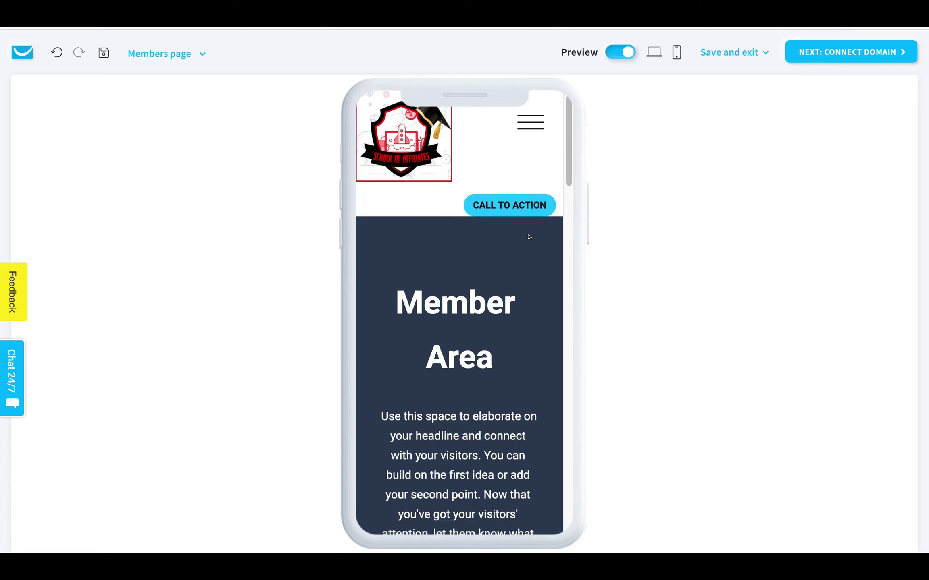
{"action": "scroll", "coordinate": [529, 237], "scroll_direction": "up", "scroll_amount": 1}
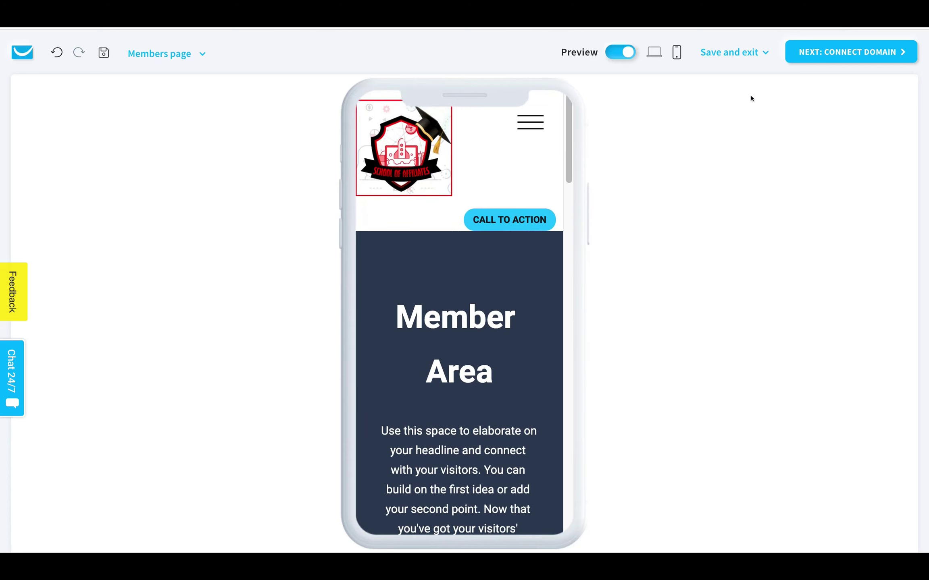
Proceed to the domain setup, dismiss the naming tip and name the website School of Affiliates
{"action": "left_click", "coordinate": [822, 52]}
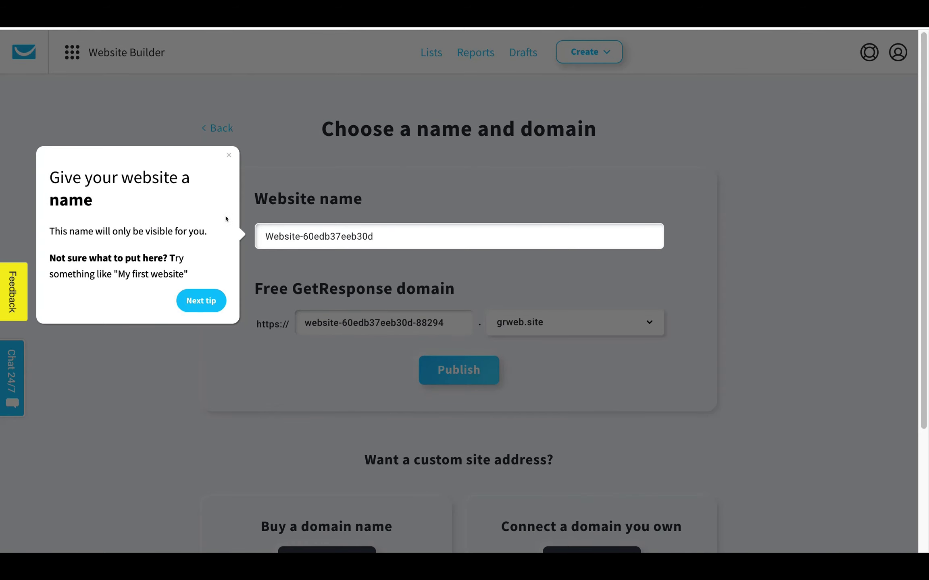
{"action": "left_click", "coordinate": [444, 232]}
{"action": "left_click", "coordinate": [440, 241]}
{"action": "key", "text": "ctrl+a"}
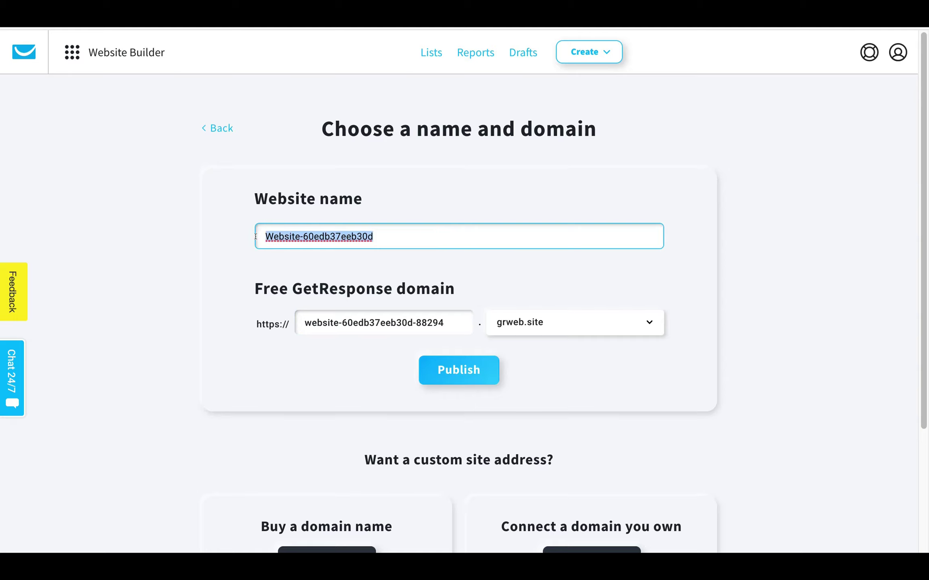
{"action": "type", "text": "School of Affiliates"}
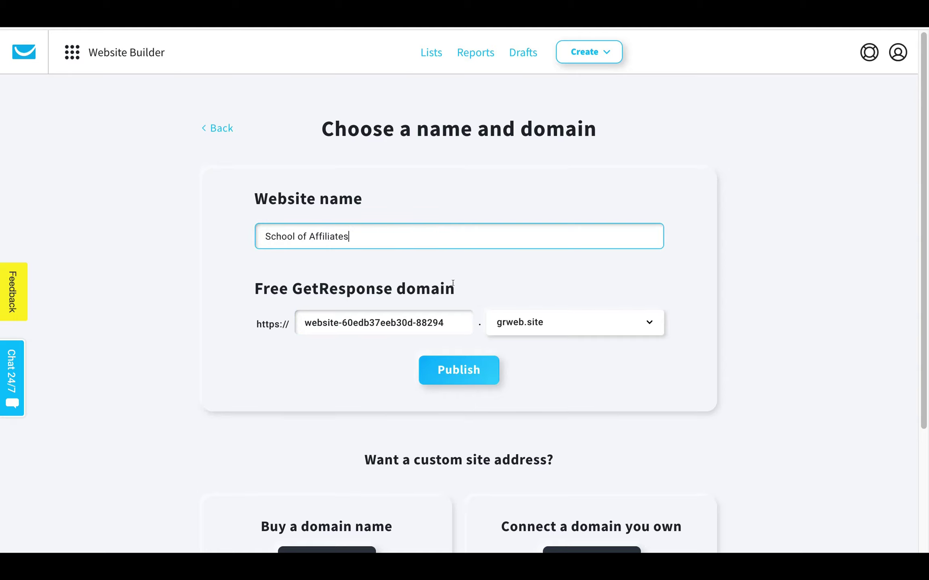
Review the free and custom domain options, choose to connect an owned domain, and add schoolofaffiliates.com
{"action": "left_click", "coordinate": [463, 321]}
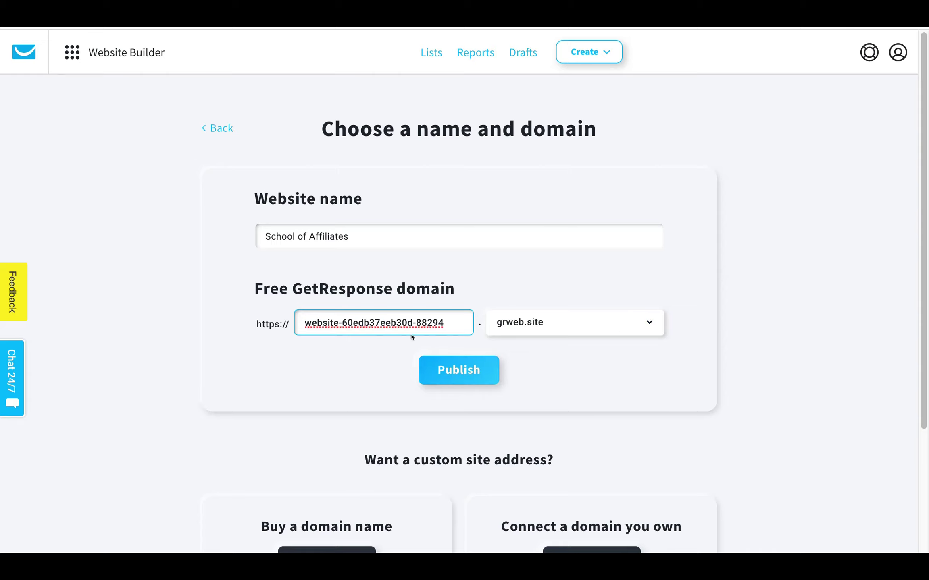
{"action": "scroll", "coordinate": [591, 325], "scroll_direction": "down", "scroll_amount": 2}
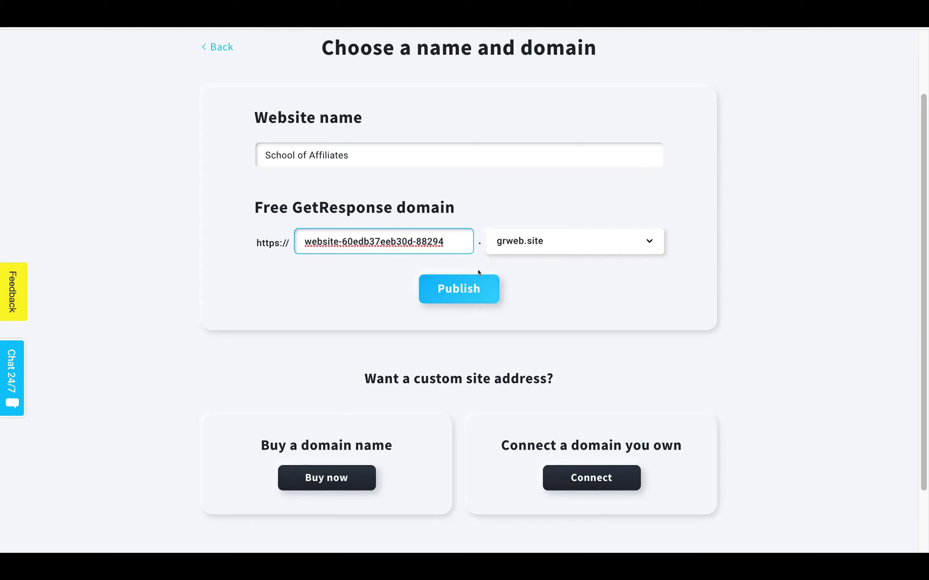
{"action": "scroll", "coordinate": [508, 383], "scroll_direction": "down", "scroll_amount": 1}
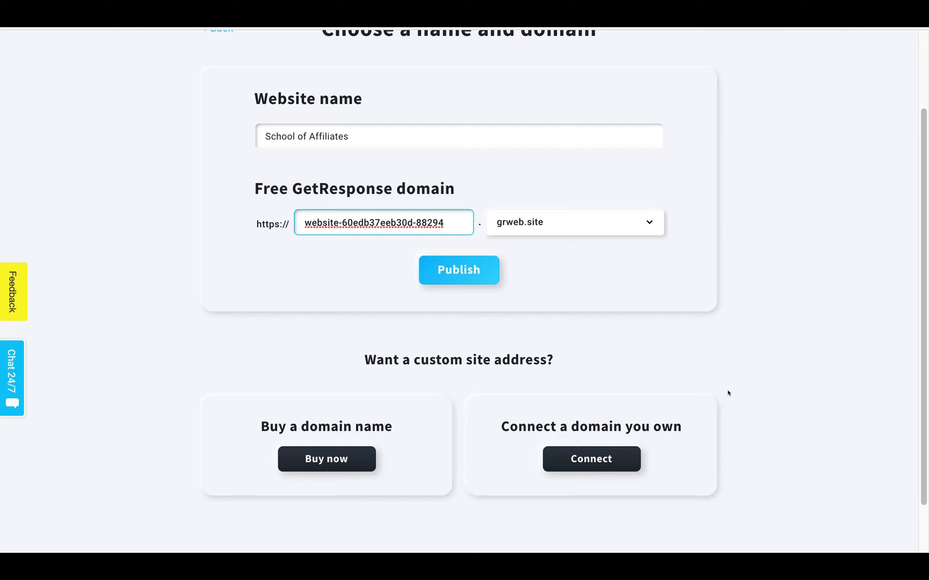
{"action": "scroll", "coordinate": [699, 348], "scroll_direction": "down", "scroll_amount": 2}
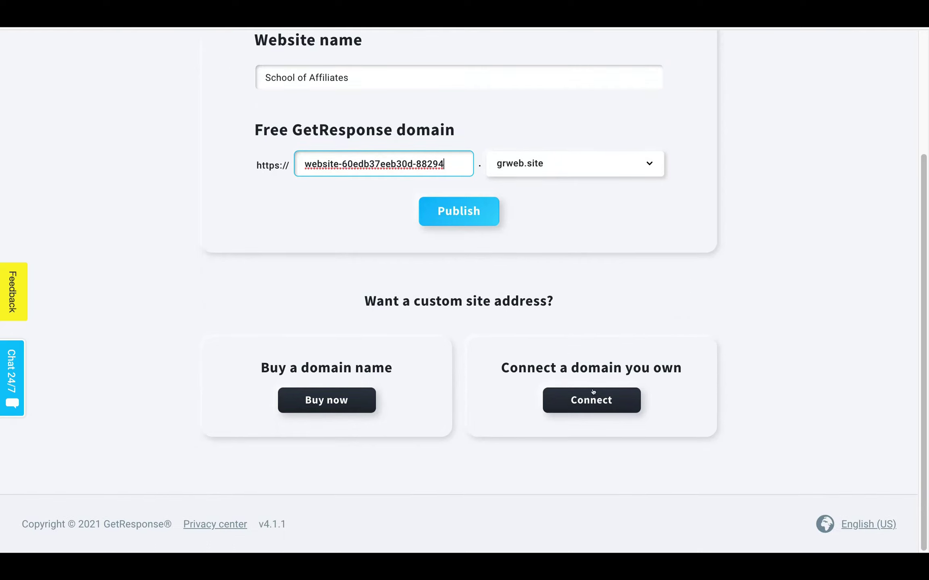
{"action": "left_click", "coordinate": [596, 402]}
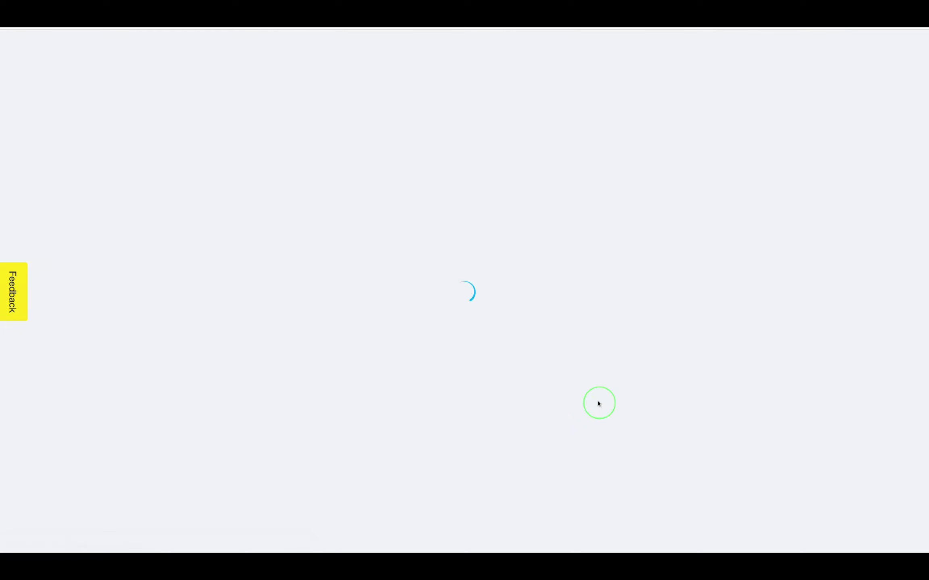
{"action": "type", "text": "schoolofaffiliates.com"}
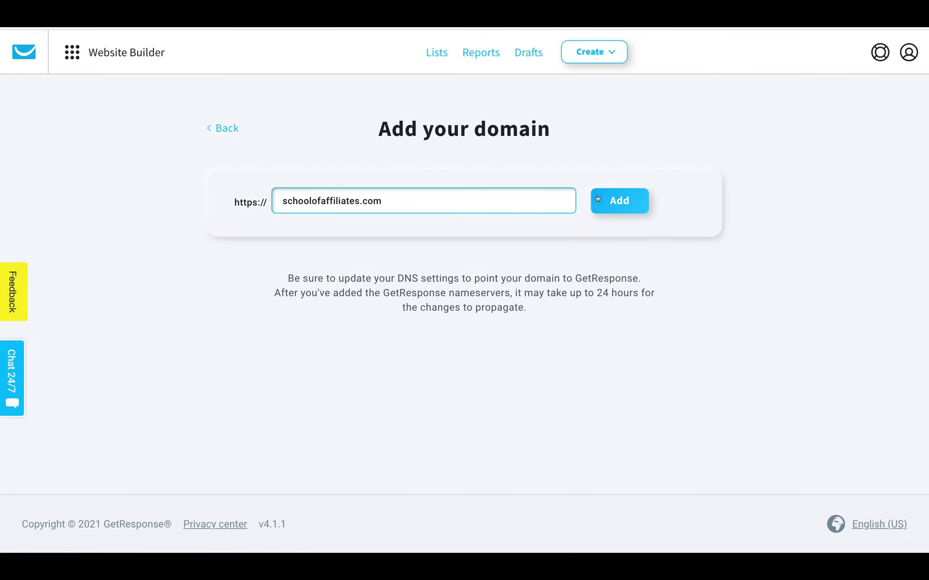
{"action": "left_click", "coordinate": [605, 200]}
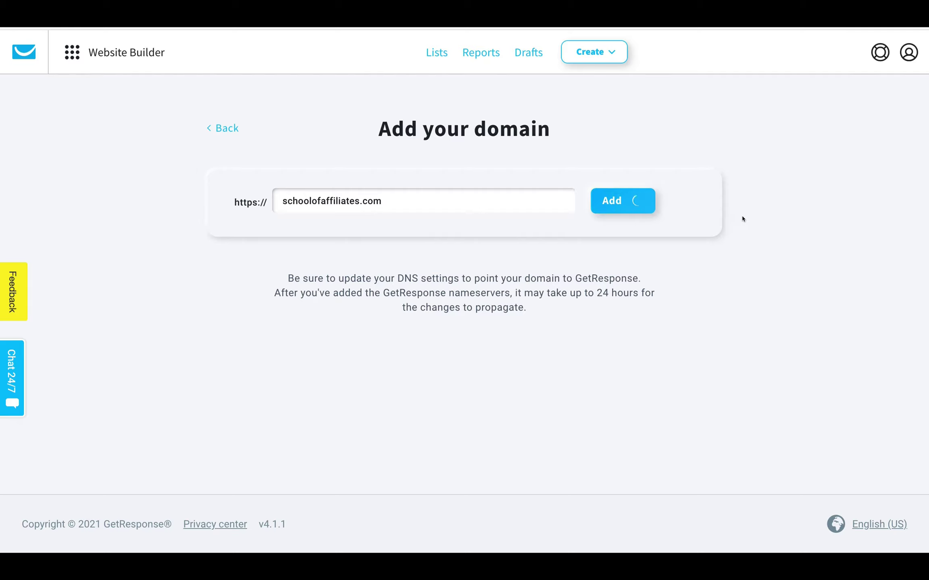